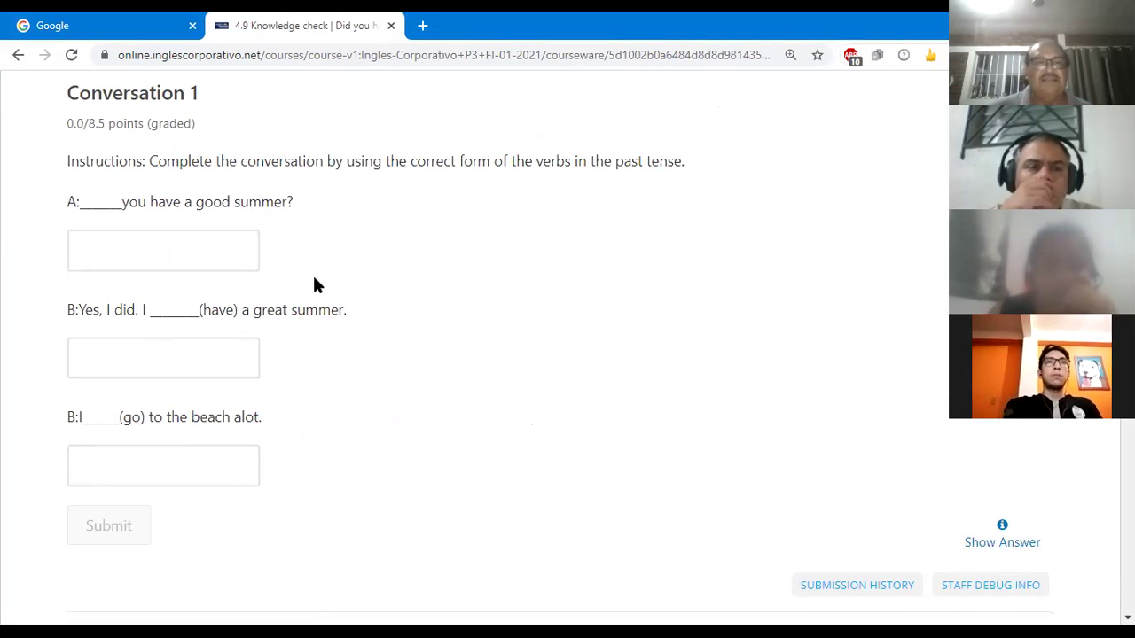
- Look through the fill-in-the-blank conversations of the knowledge check and return to Conversation 1
{"action": "scroll", "coordinate": [319, 282], "scroll_direction": "down", "scroll_amount": 2}
{"action": "scroll", "coordinate": [319, 282], "scroll_direction": "up", "scroll_amount": 1}
{"action": "scroll", "coordinate": [302, 249], "scroll_direction": "up", "scroll_amount": 1}
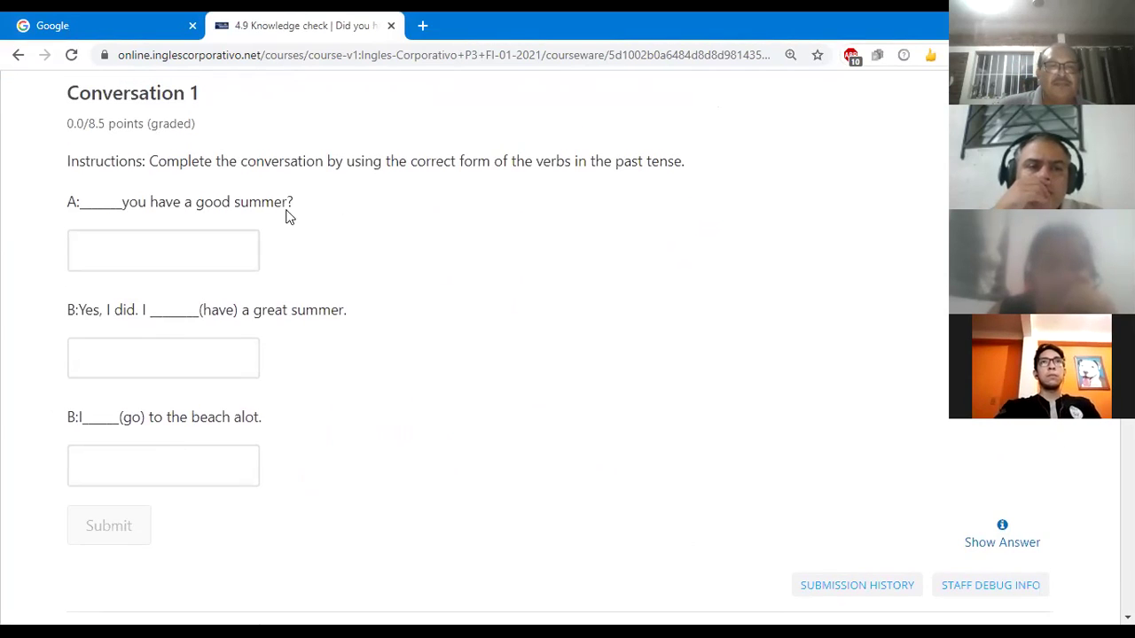
{"action": "scroll", "coordinate": [302, 252], "scroll_direction": "down", "scroll_amount": 2}
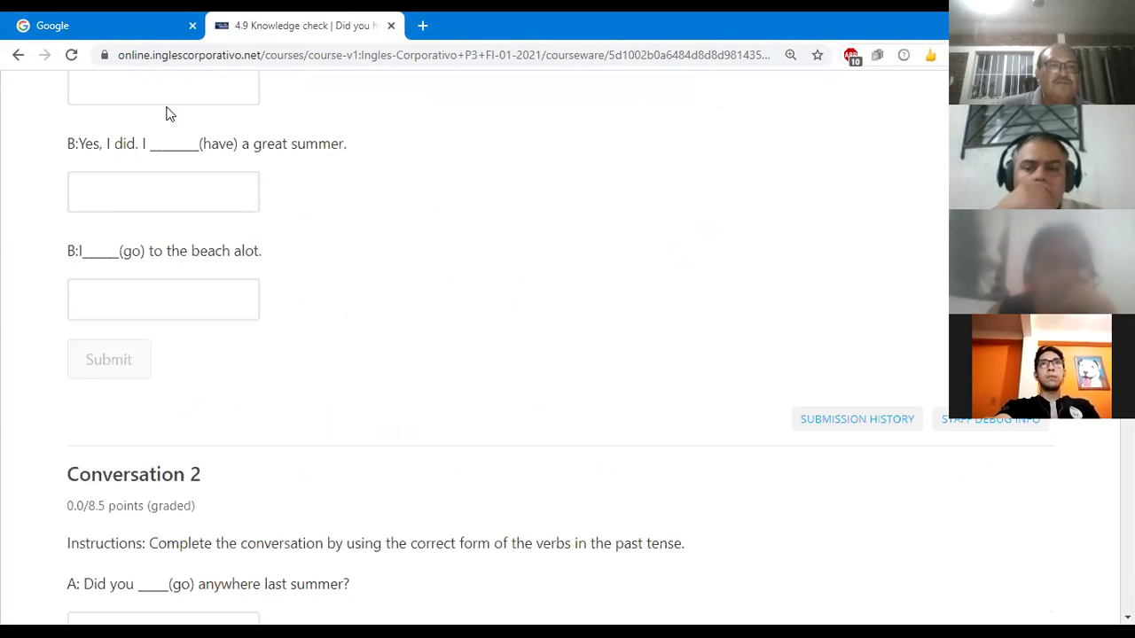
{"action": "scroll", "coordinate": [211, 371], "scroll_direction": "down", "scroll_amount": 2}
{"action": "scroll", "coordinate": [211, 370], "scroll_direction": "down", "scroll_amount": 9}
{"action": "scroll", "coordinate": [214, 362], "scroll_direction": "down", "scroll_amount": 6}
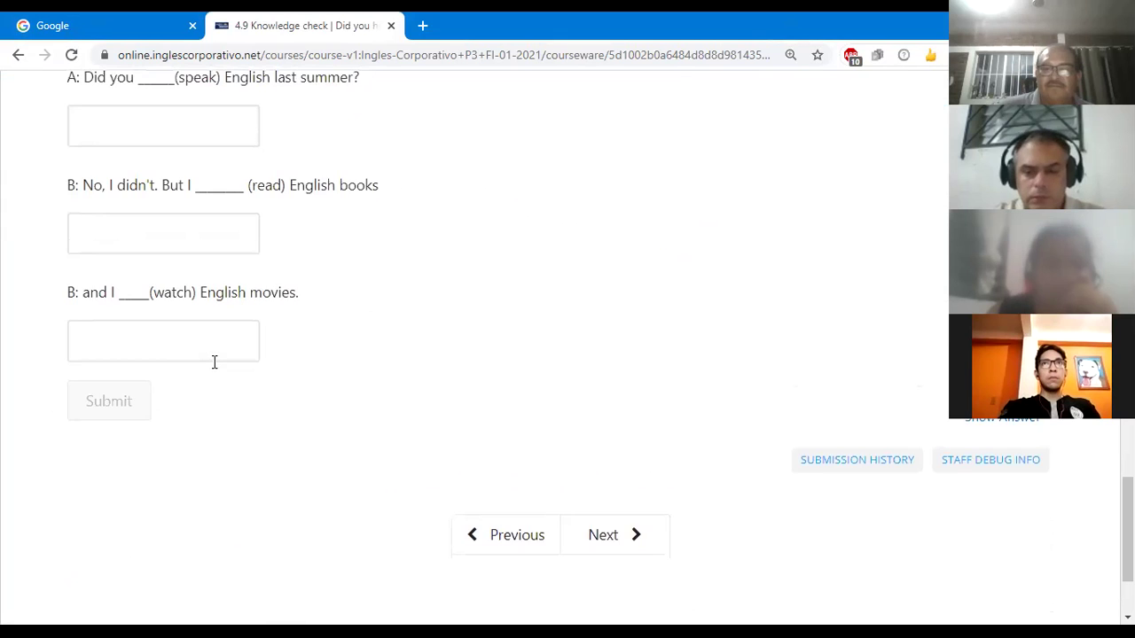
{"action": "scroll", "coordinate": [214, 361], "scroll_direction": "up", "scroll_amount": 11}
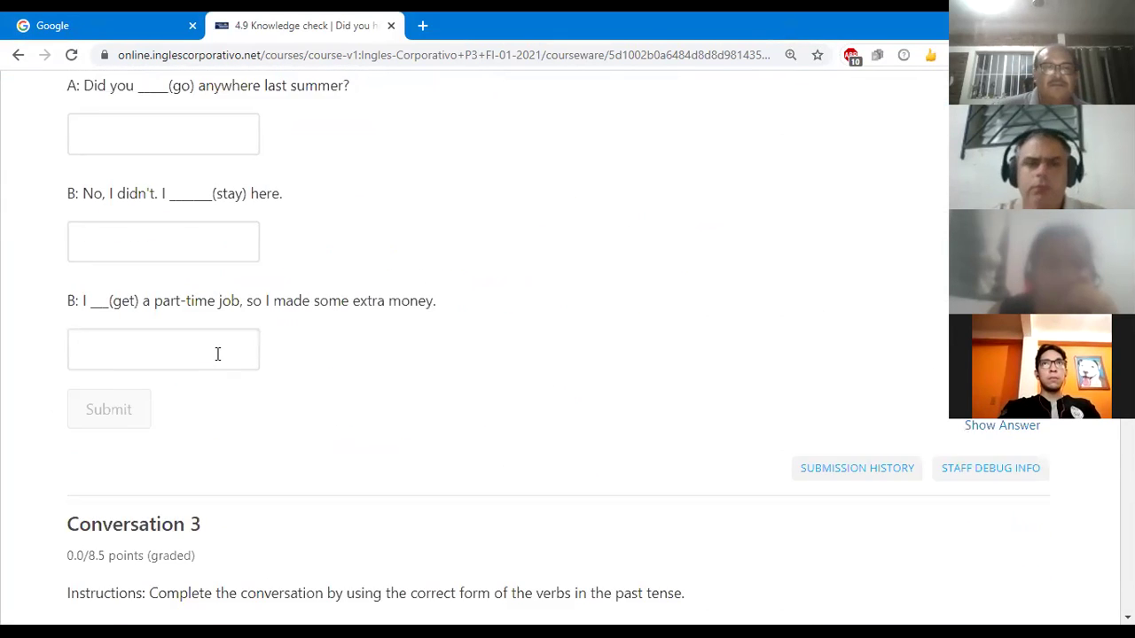
{"action": "scroll", "coordinate": [217, 353], "scroll_direction": "up", "scroll_amount": 6}
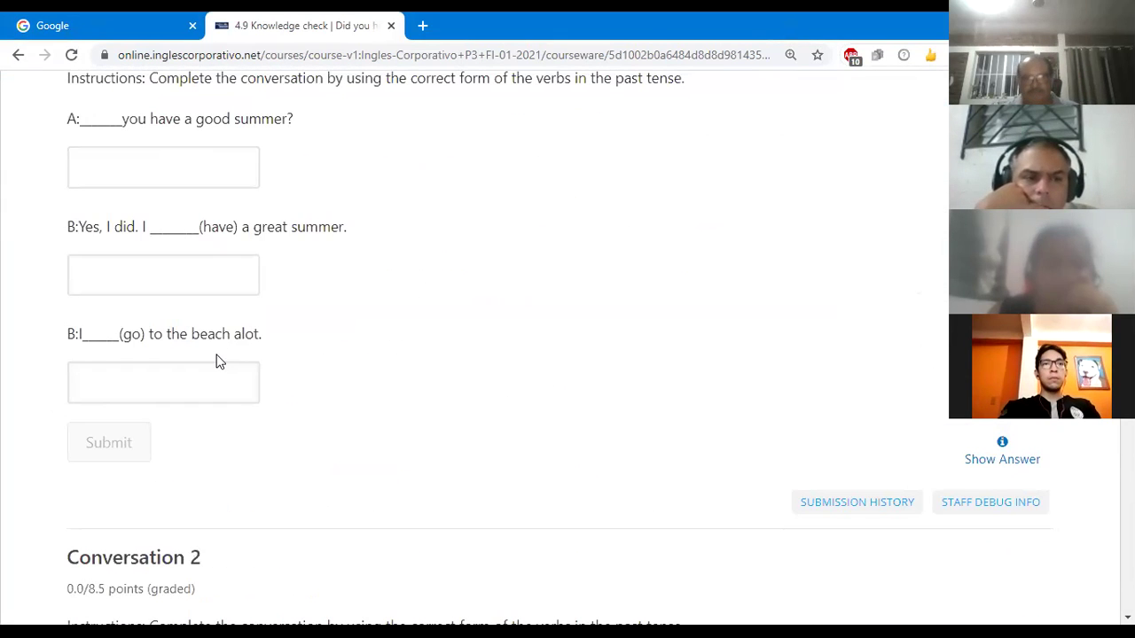
{"action": "scroll", "coordinate": [219, 362], "scroll_direction": "up", "scroll_amount": 4}
{"action": "scroll", "coordinate": [218, 359], "scroll_direction": "down", "scroll_amount": 3}
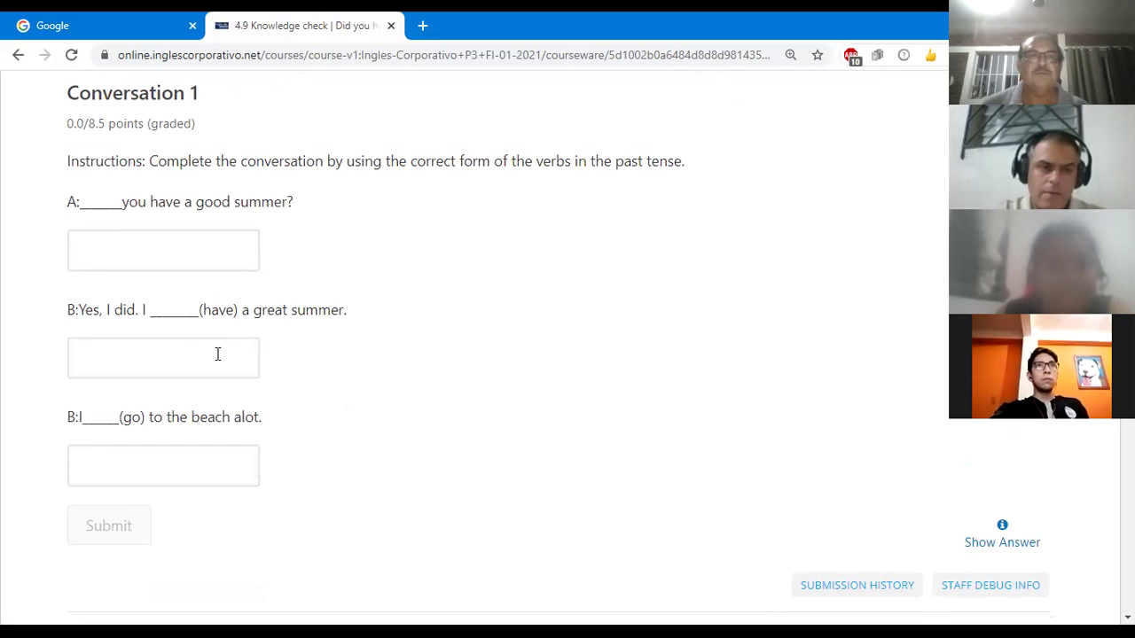
- Complete the Conversation 1 blanks with "Did", "had" and "went", and submit the answers
{"action": "left_click", "coordinate": [118, 257]}
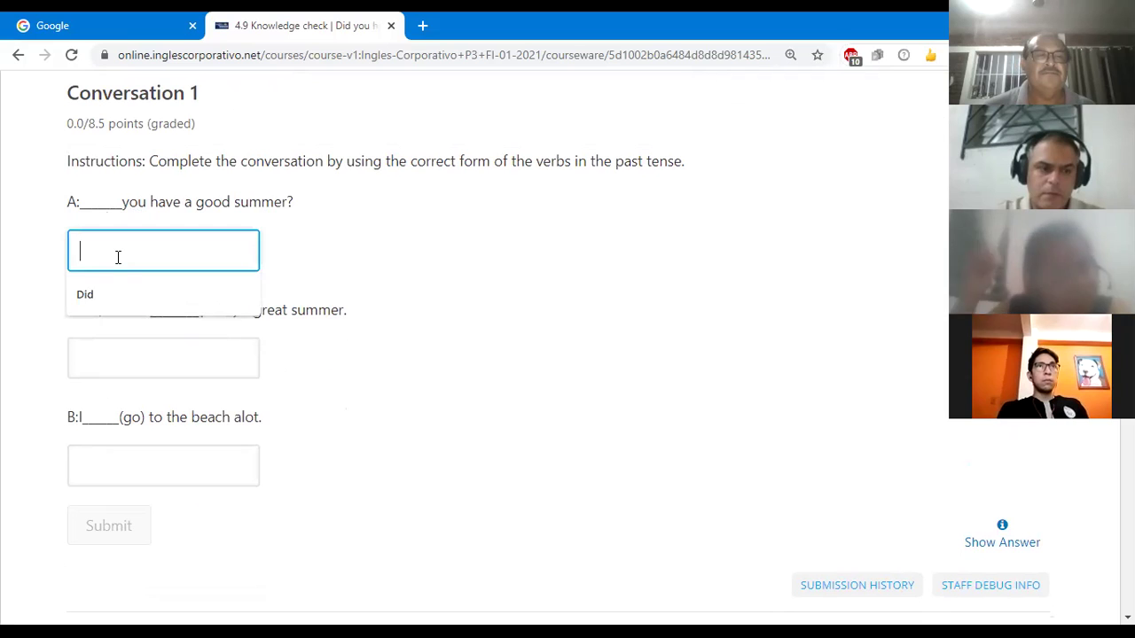
{"action": "left_click", "coordinate": [84, 296]}
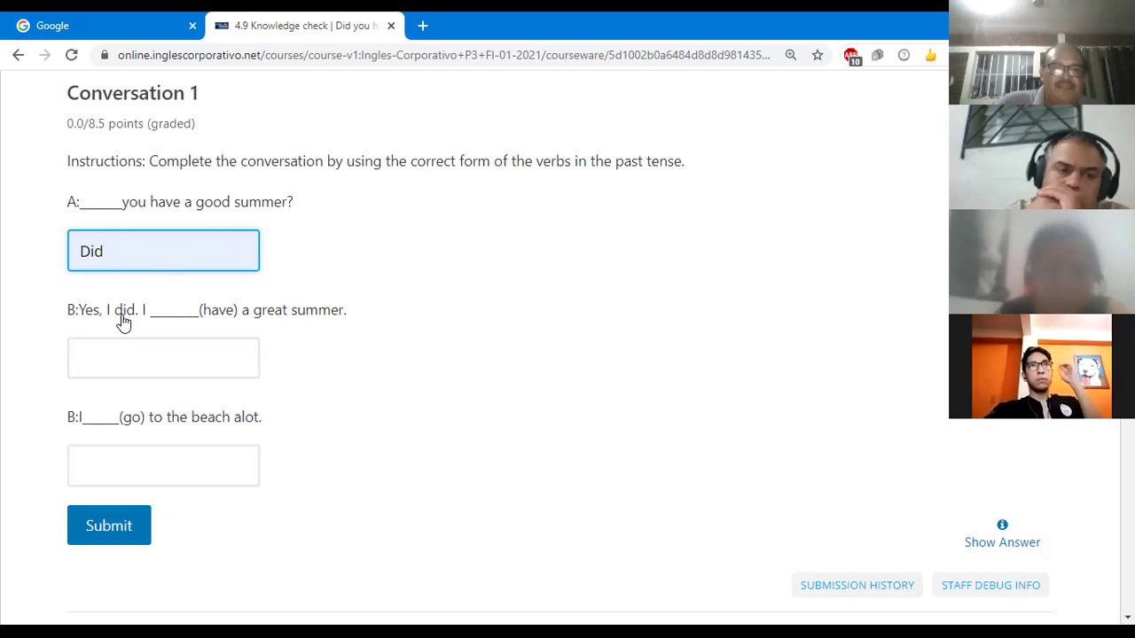
{"action": "left_click", "coordinate": [162, 354]}
{"action": "left_click", "coordinate": [139, 399]}
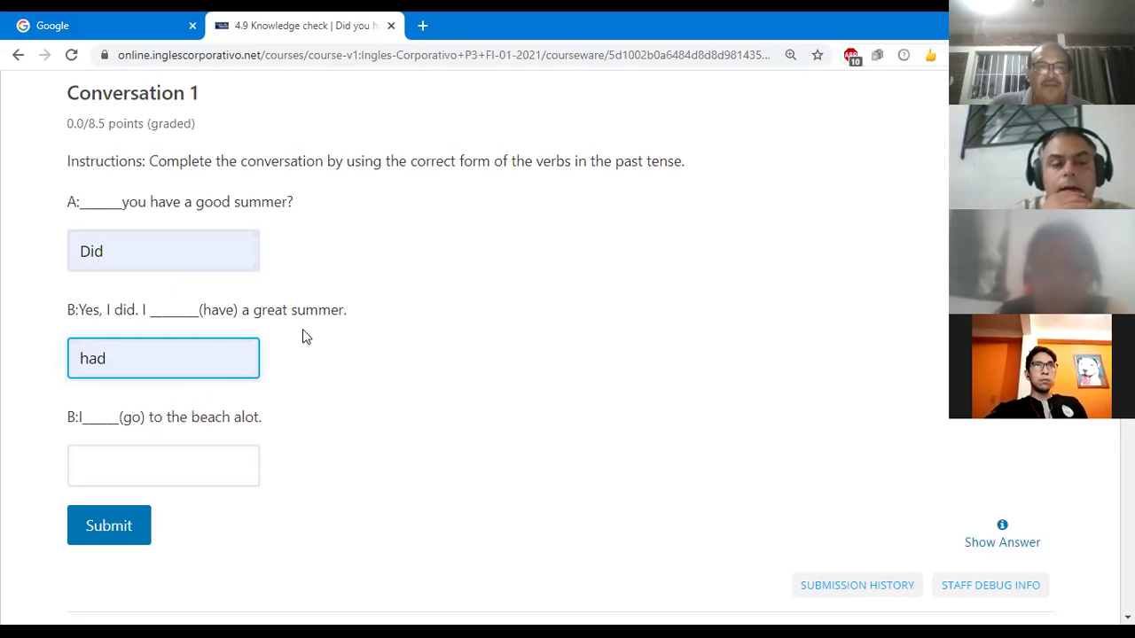
{"action": "scroll", "coordinate": [166, 346], "scroll_direction": "down", "scroll_amount": 1}
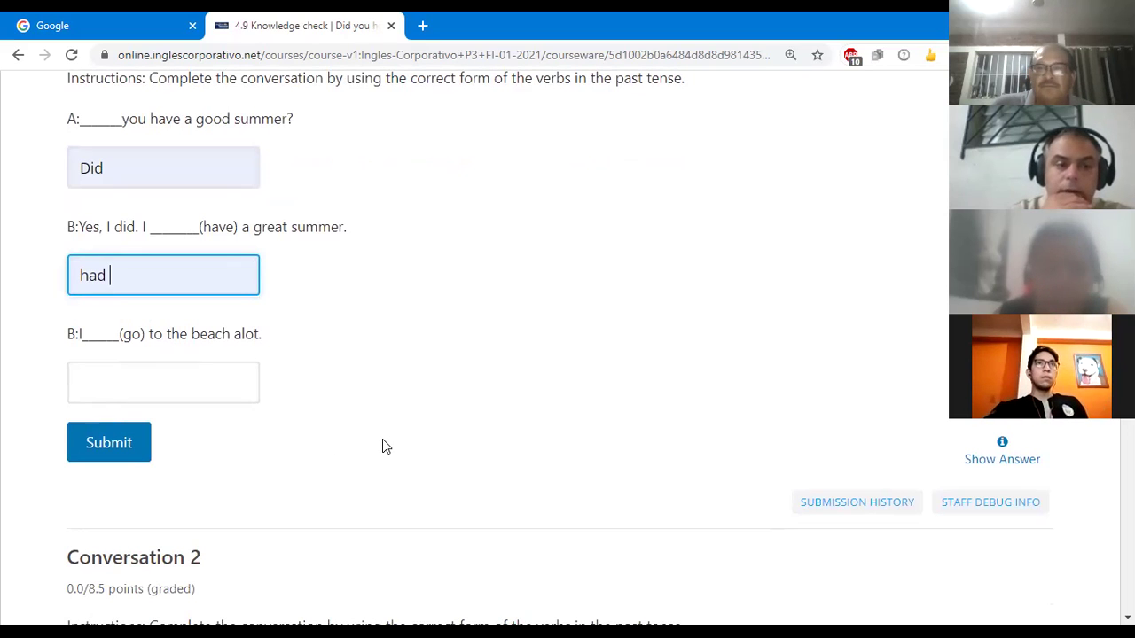
{"action": "left_click", "coordinate": [176, 375]}
{"action": "left_click", "coordinate": [97, 426]}
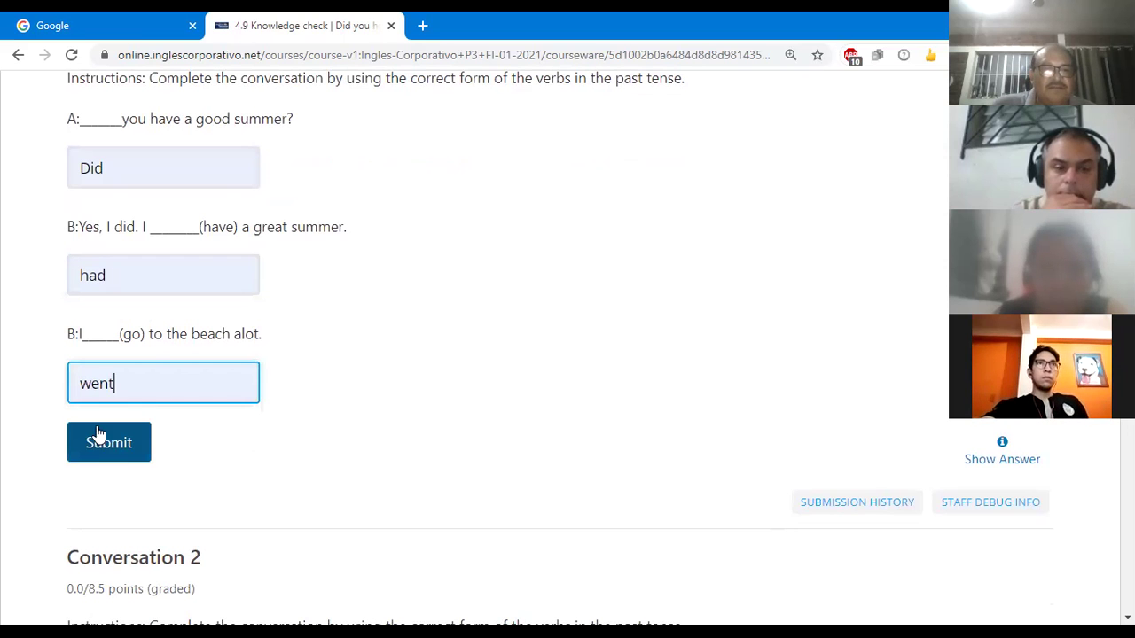
{"action": "left_click", "coordinate": [110, 453]}
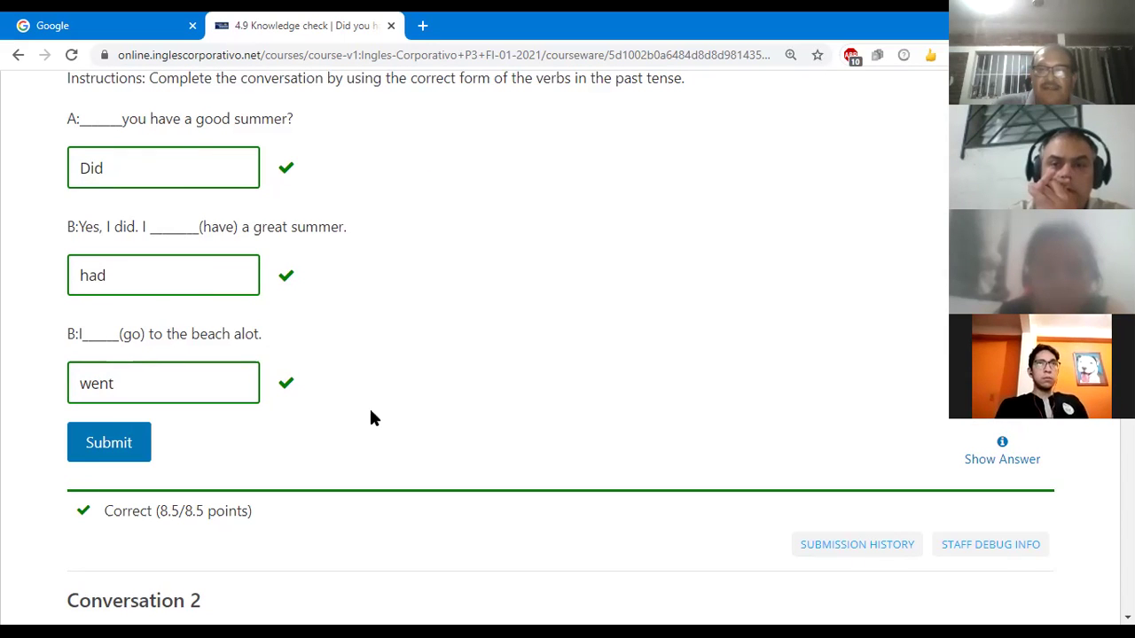
- Fill the first blank of Conversation 2, about going anywhere last summer, with "go"
{"action": "scroll", "coordinate": [203, 347], "scroll_direction": "down", "scroll_amount": 3}
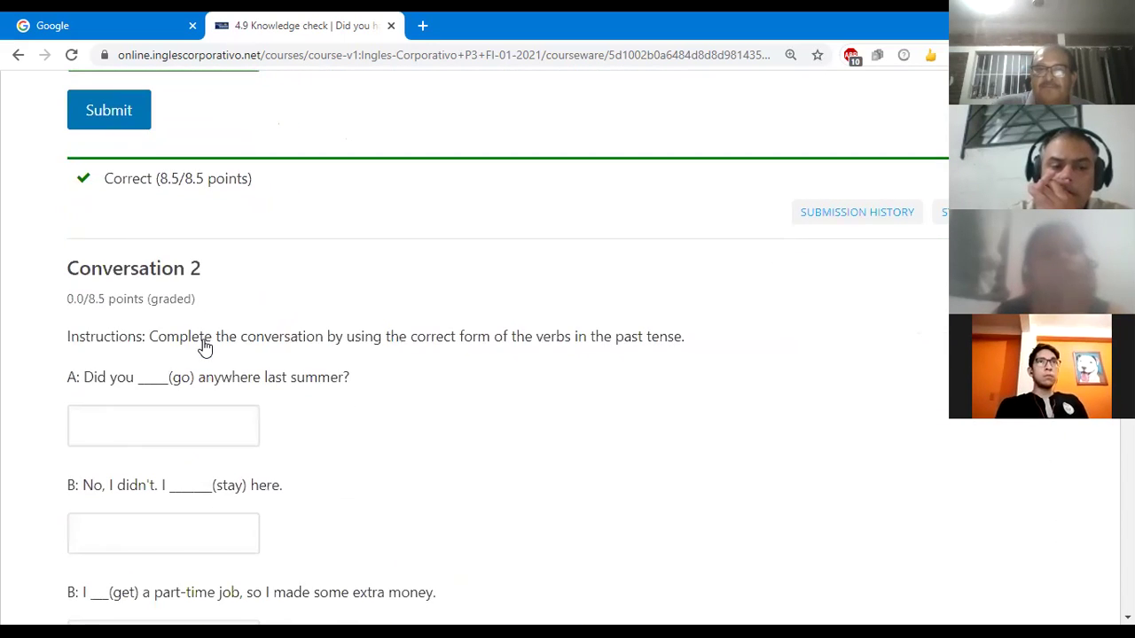
{"action": "scroll", "coordinate": [204, 347], "scroll_direction": "down", "scroll_amount": 1}
{"action": "scroll", "coordinate": [204, 338], "scroll_direction": "up", "scroll_amount": 1}
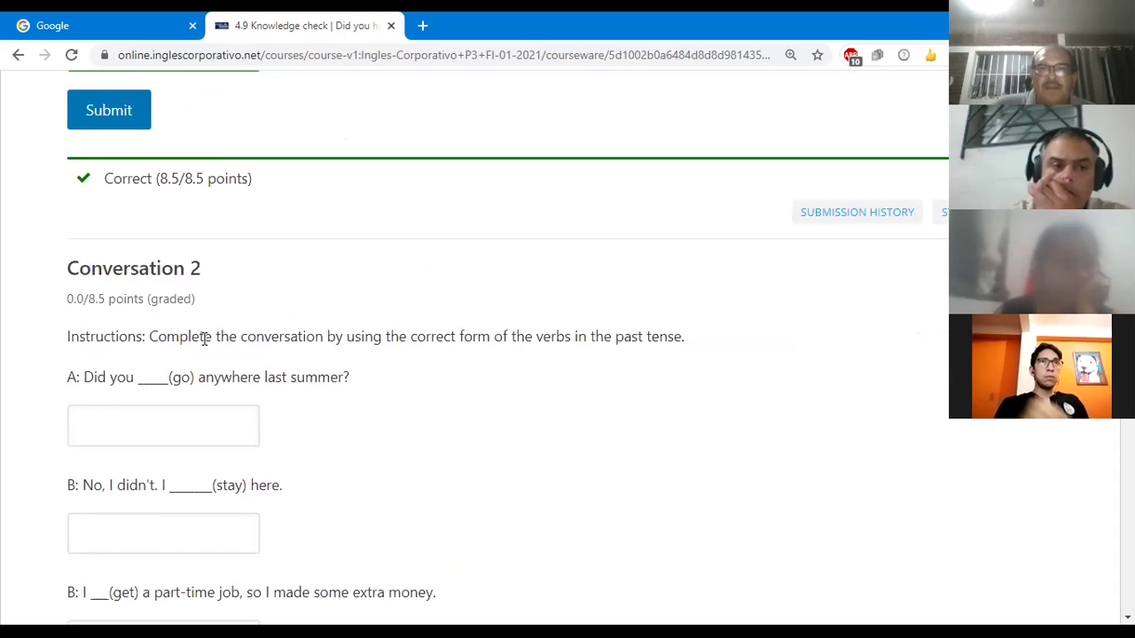
{"action": "scroll", "coordinate": [204, 338], "scroll_direction": "down", "scroll_amount": 3}
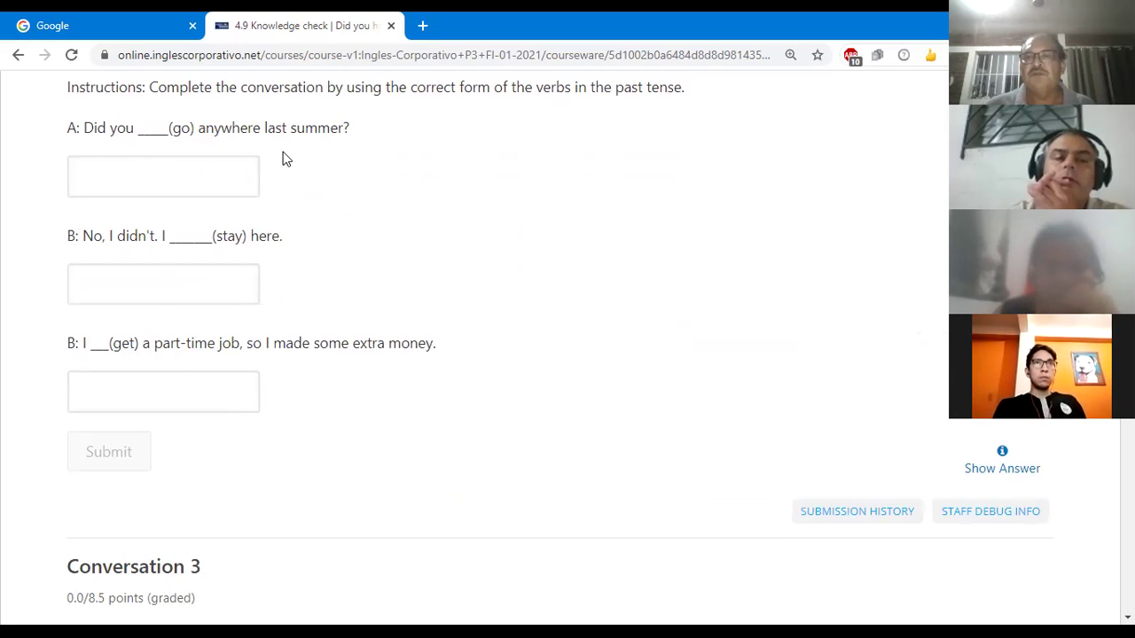
{"action": "left_click", "coordinate": [169, 174]}
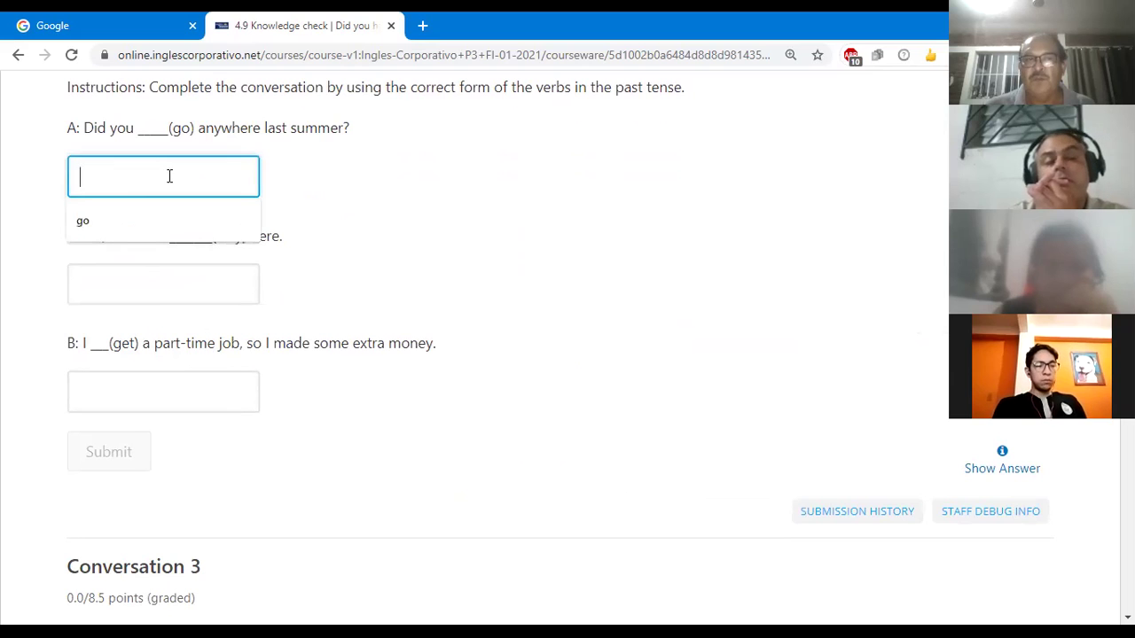
{"action": "left_click", "coordinate": [110, 228]}
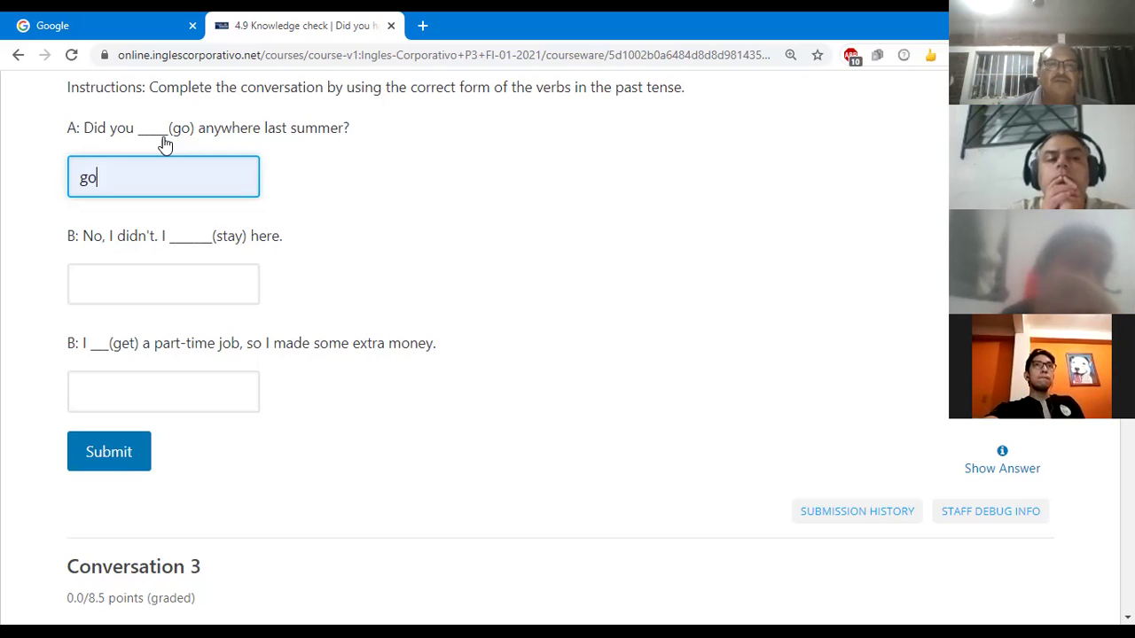
- Review the submitted Conversation 1 answers and return to Conversation 2
{"action": "scroll", "coordinate": [164, 142], "scroll_direction": "up", "scroll_amount": 6}
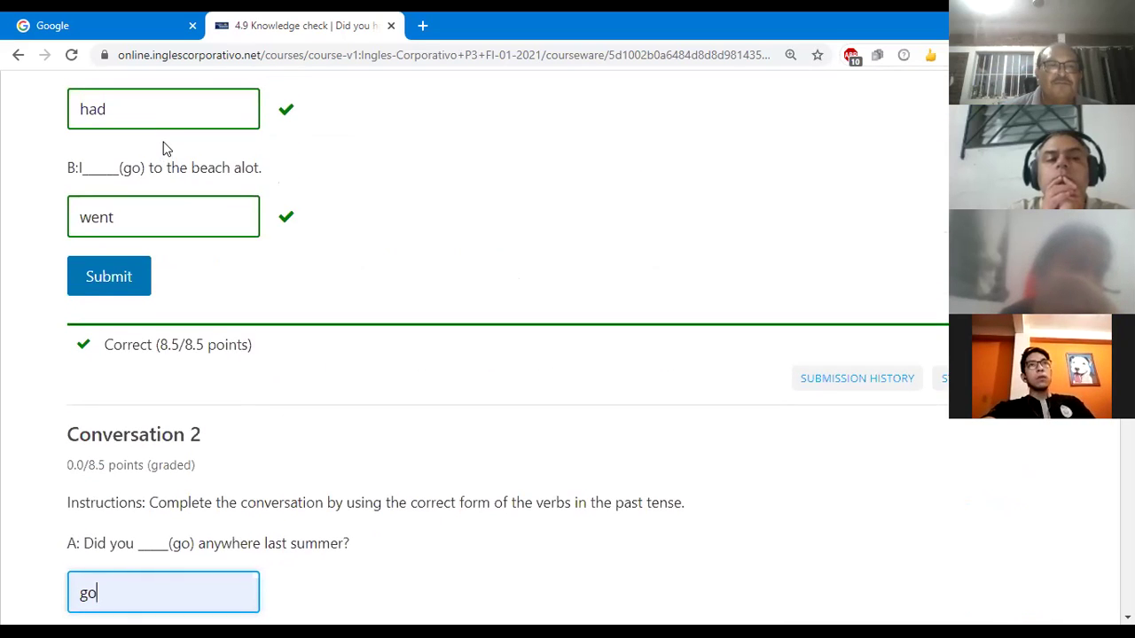
{"action": "scroll", "coordinate": [163, 151], "scroll_direction": "down", "scroll_amount": 1}
{"action": "scroll", "coordinate": [163, 153], "scroll_direction": "up", "scroll_amount": 1}
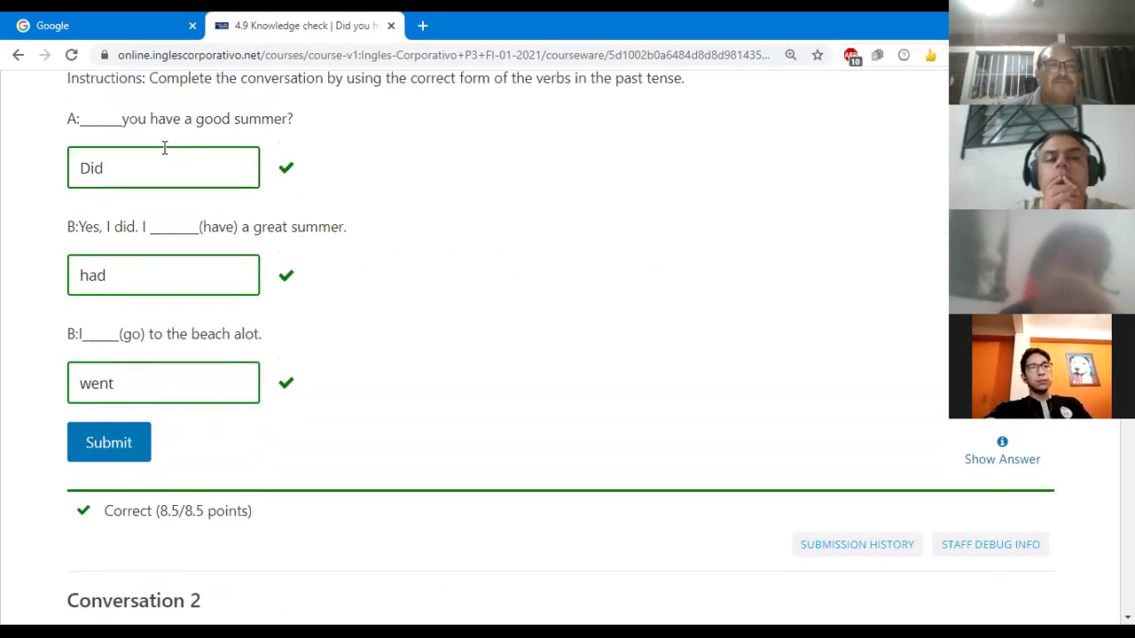
{"action": "scroll", "coordinate": [164, 148], "scroll_direction": "down", "scroll_amount": 1}
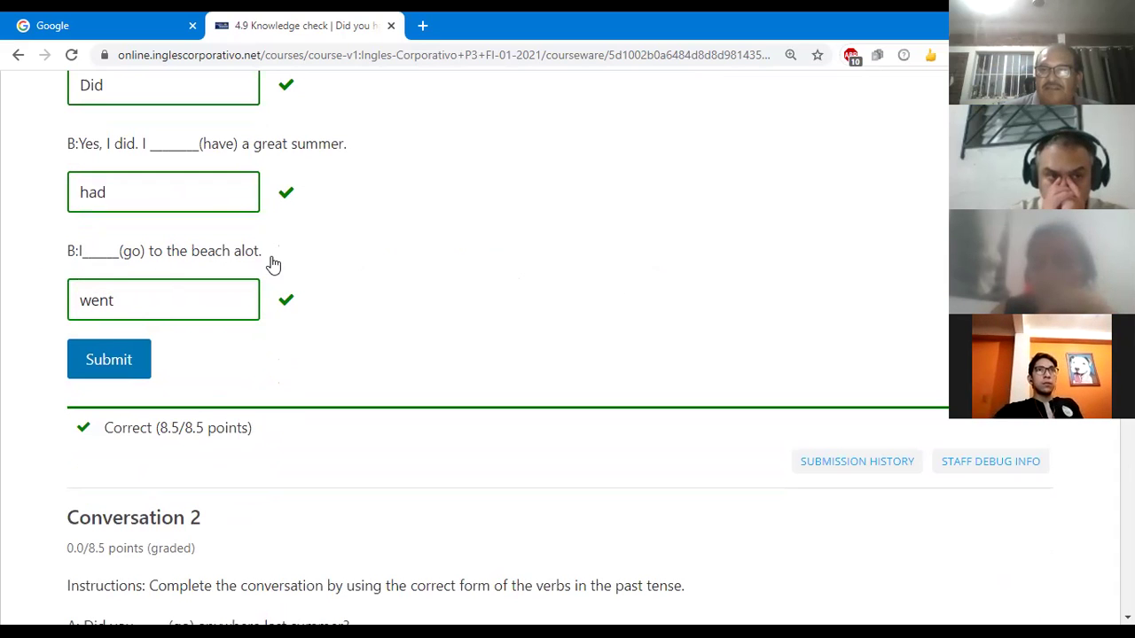
{"action": "type", "text": "go"}
{"action": "scroll", "coordinate": [154, 288], "scroll_direction": "down", "scroll_amount": 5}
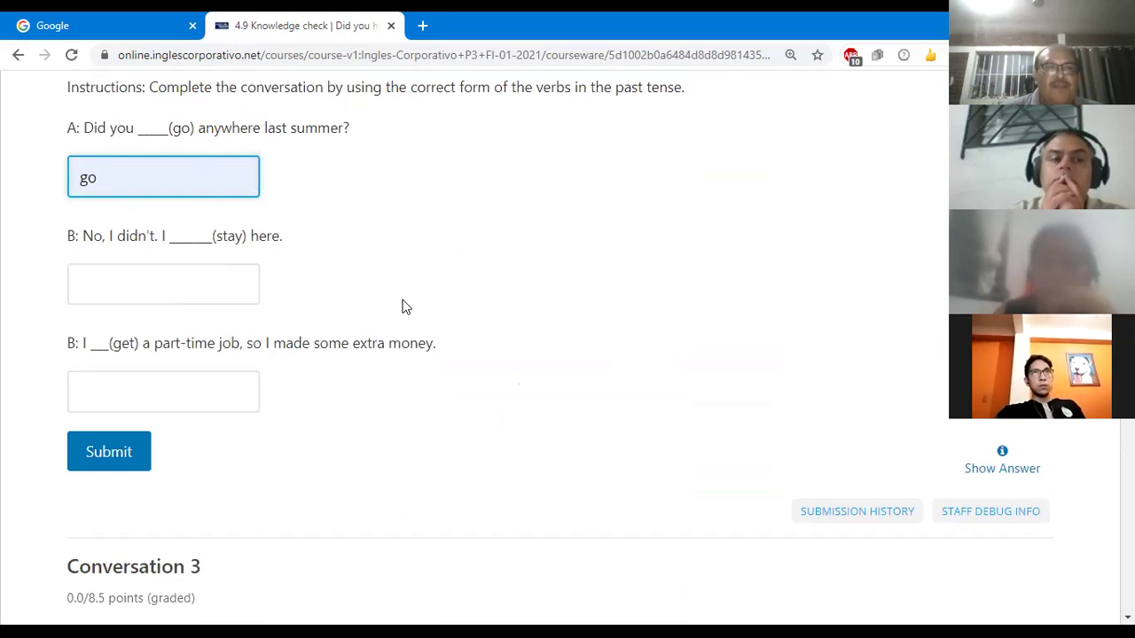
{"action": "scroll", "coordinate": [402, 307], "scroll_direction": "up", "scroll_amount": 1}
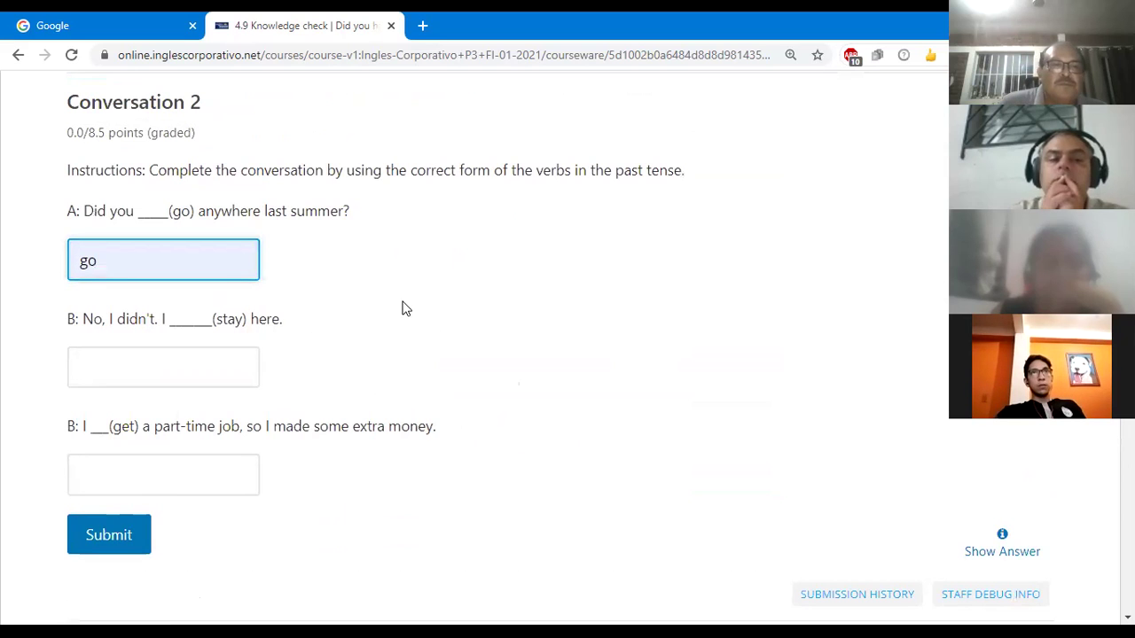
- Complete the remaining Conversation 2 blanks with "stayed" and "got", and submit the answers
{"action": "left_click", "coordinate": [192, 367]}
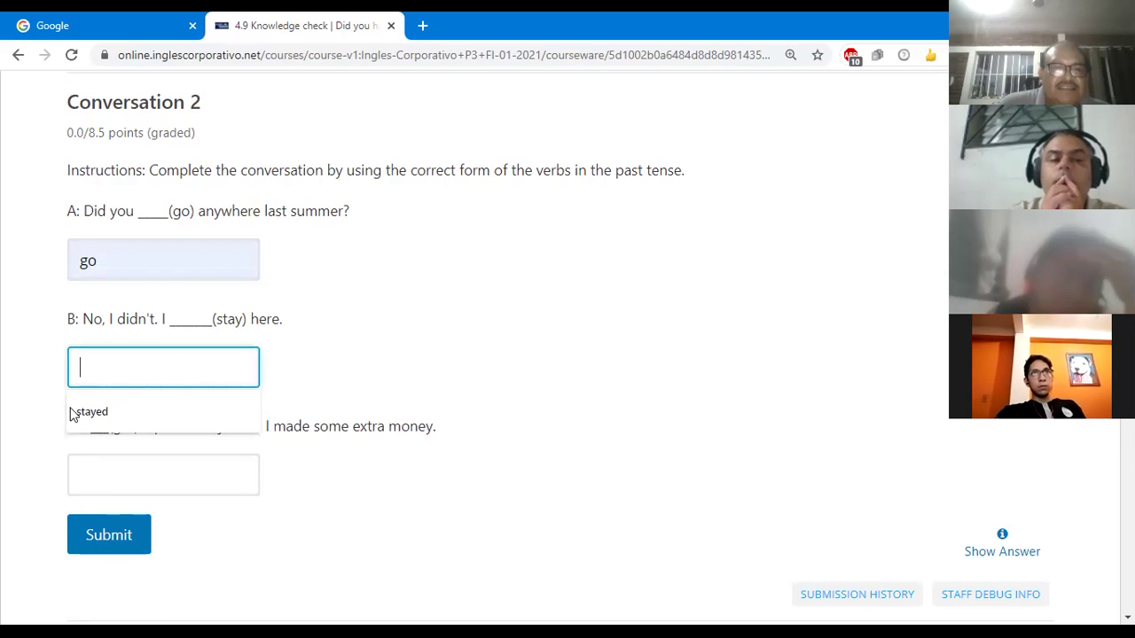
{"action": "left_click", "coordinate": [91, 413]}
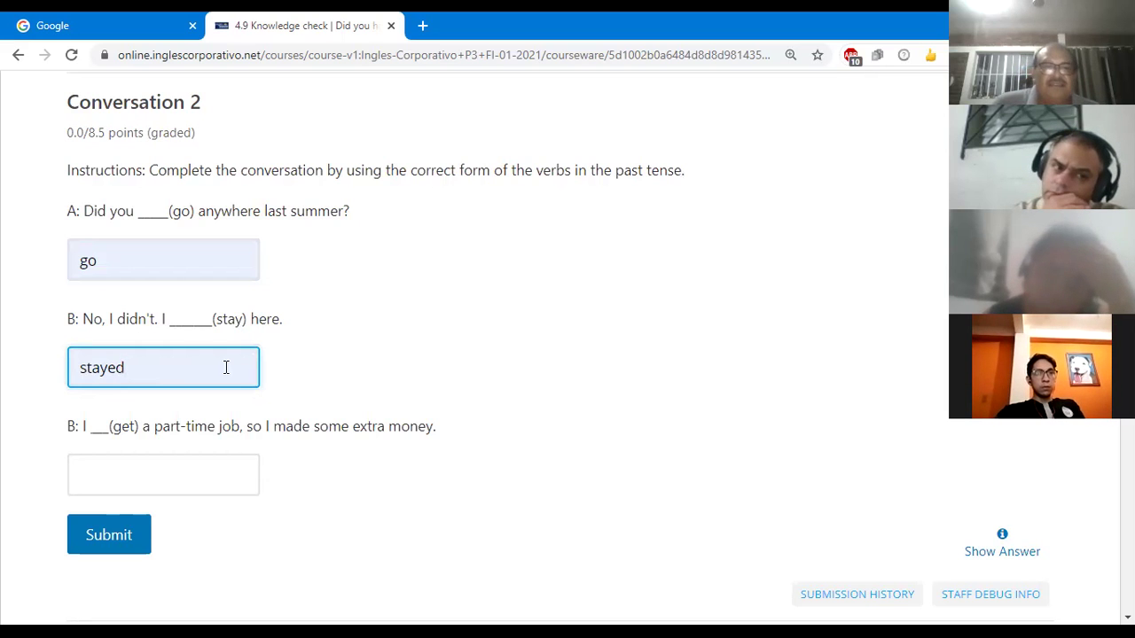
{"action": "scroll", "coordinate": [223, 367], "scroll_direction": "down", "scroll_amount": 2}
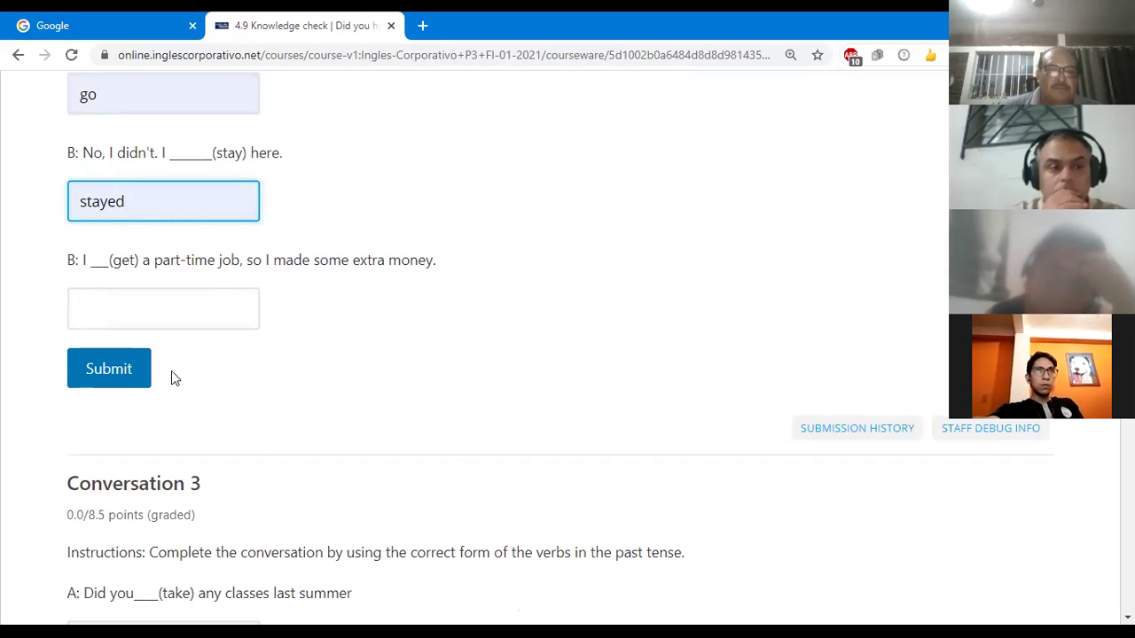
{"action": "left_click", "coordinate": [150, 308]}
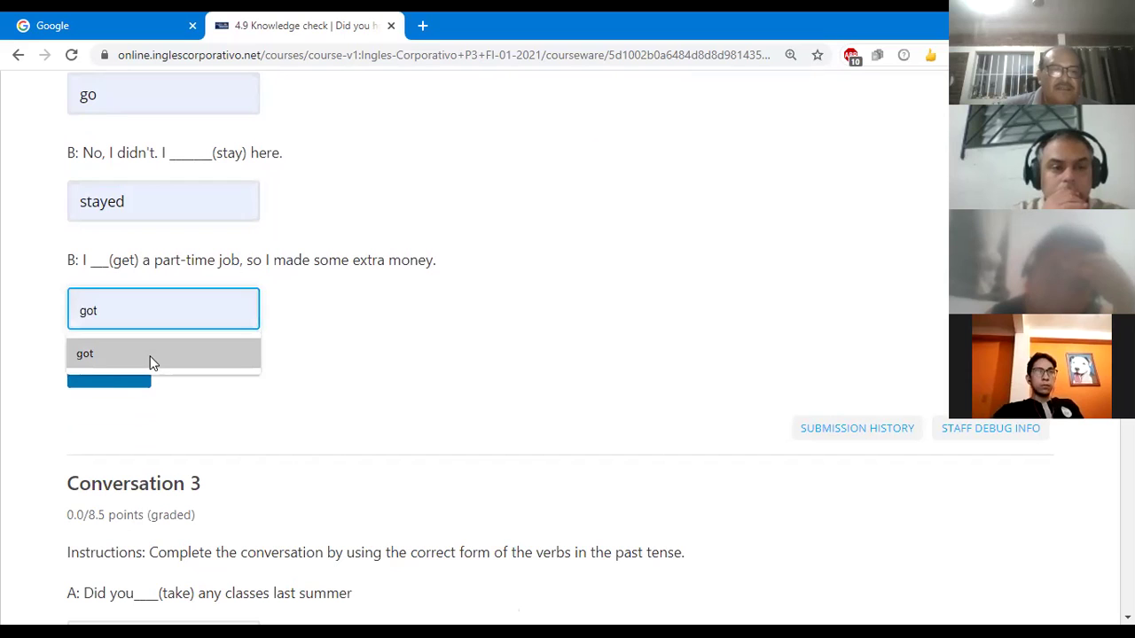
{"action": "left_click", "coordinate": [150, 363]}
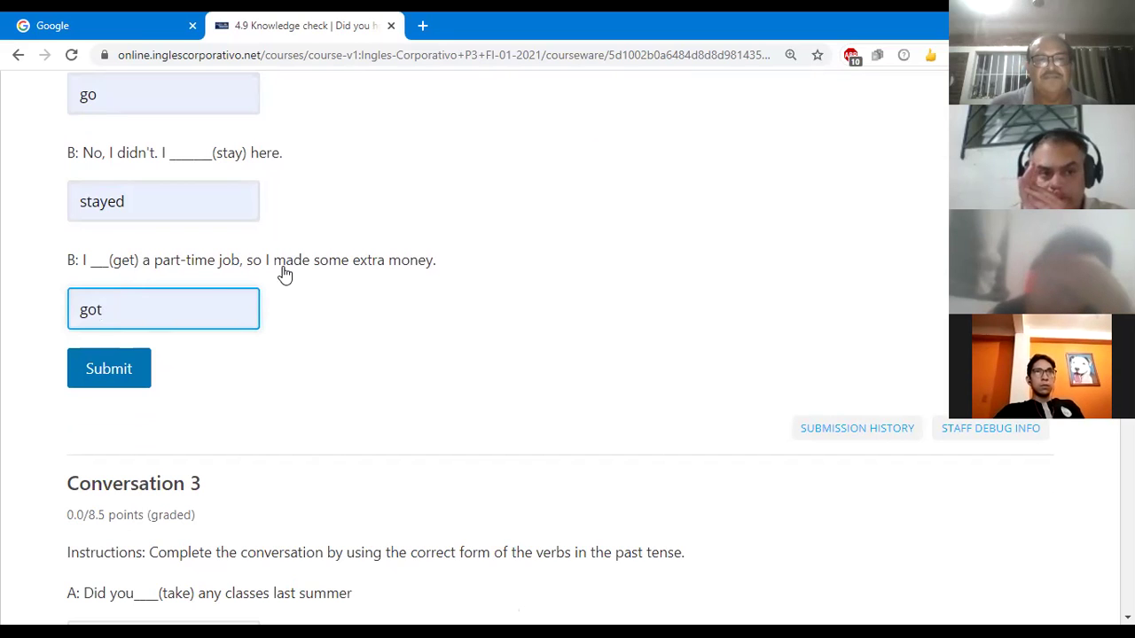
{"action": "left_click_drag", "start_coordinate": [266, 257], "coordinate": [395, 275]}
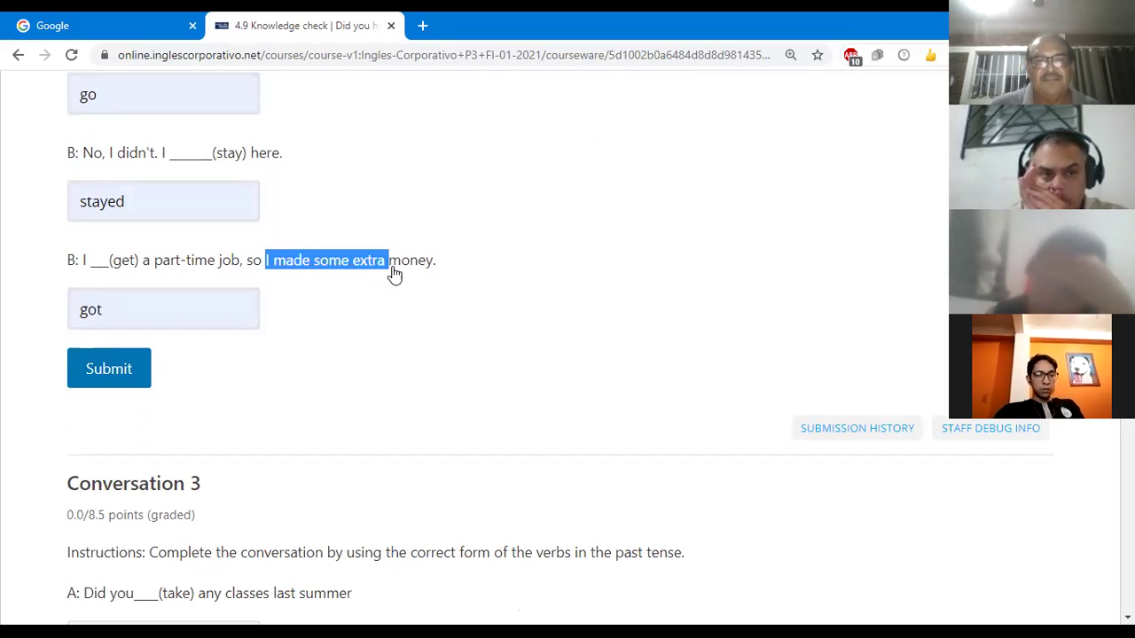
{"action": "left_click", "coordinate": [302, 280]}
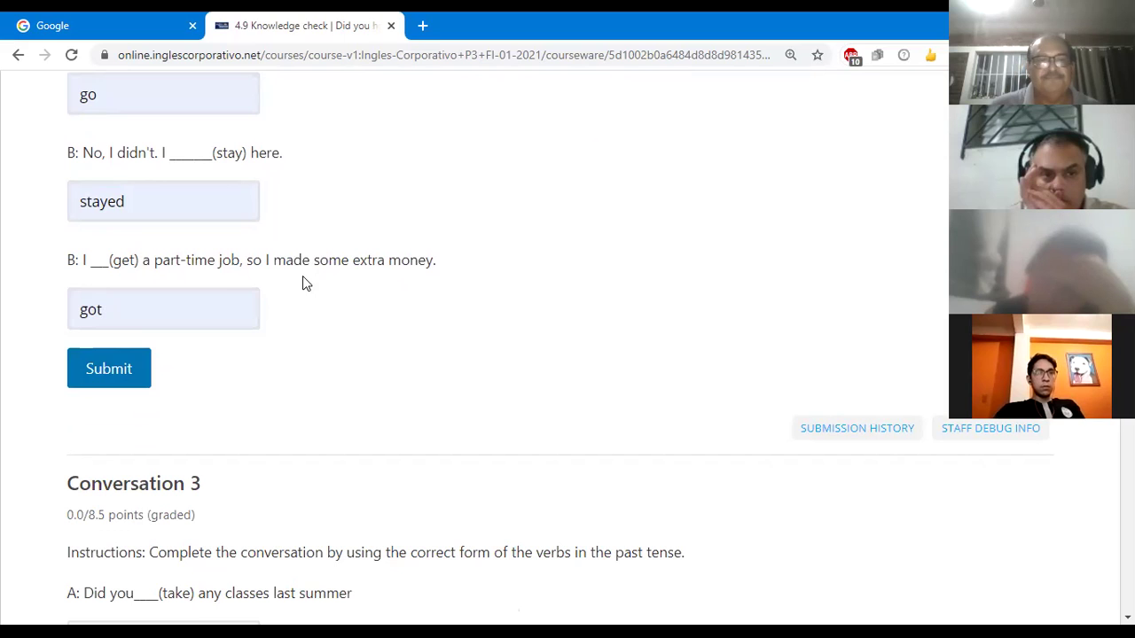
{"action": "left_click", "coordinate": [107, 367]}
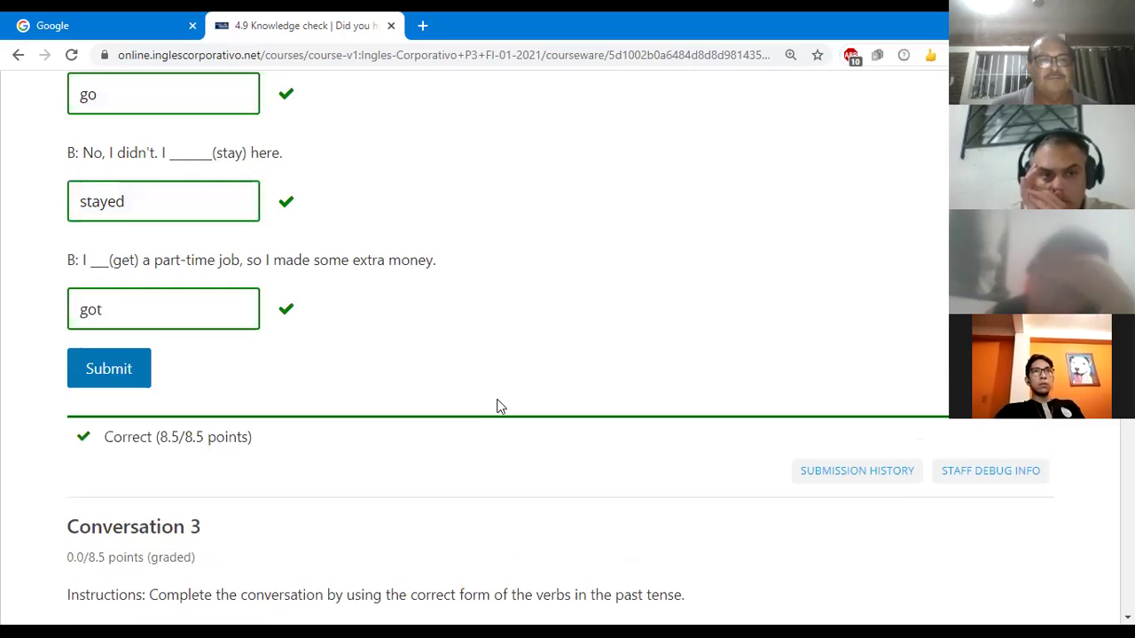
- Fill the first blank of Conversation 3, about classes last summer, with "take"
{"action": "scroll", "coordinate": [257, 145], "scroll_direction": "up", "scroll_amount": 3}
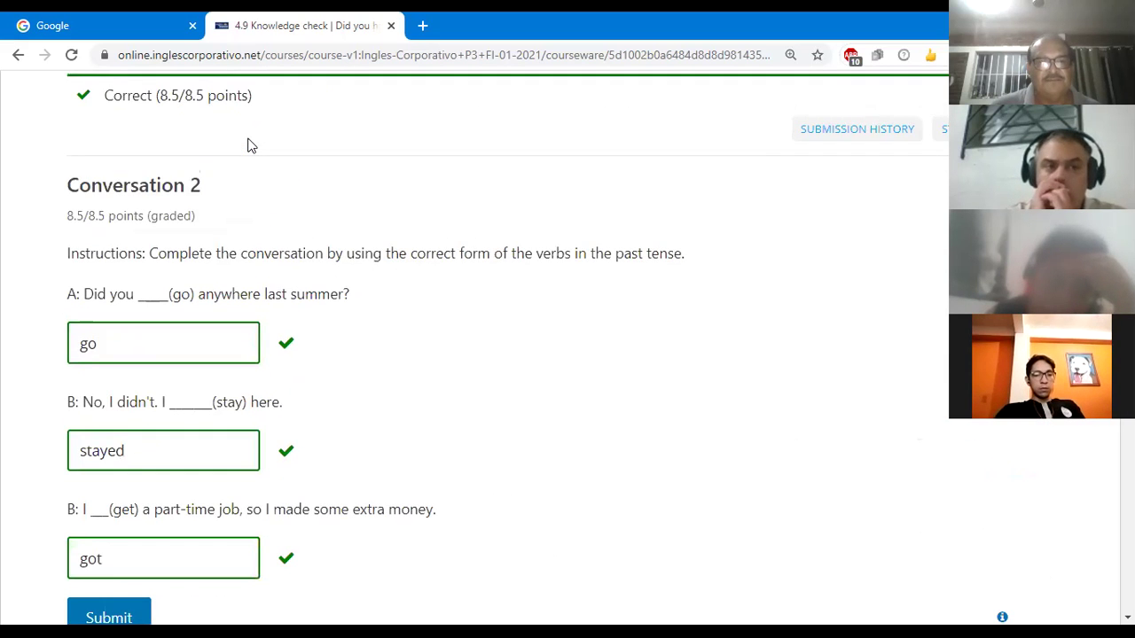
{"action": "scroll", "coordinate": [248, 145], "scroll_direction": "up", "scroll_amount": 2}
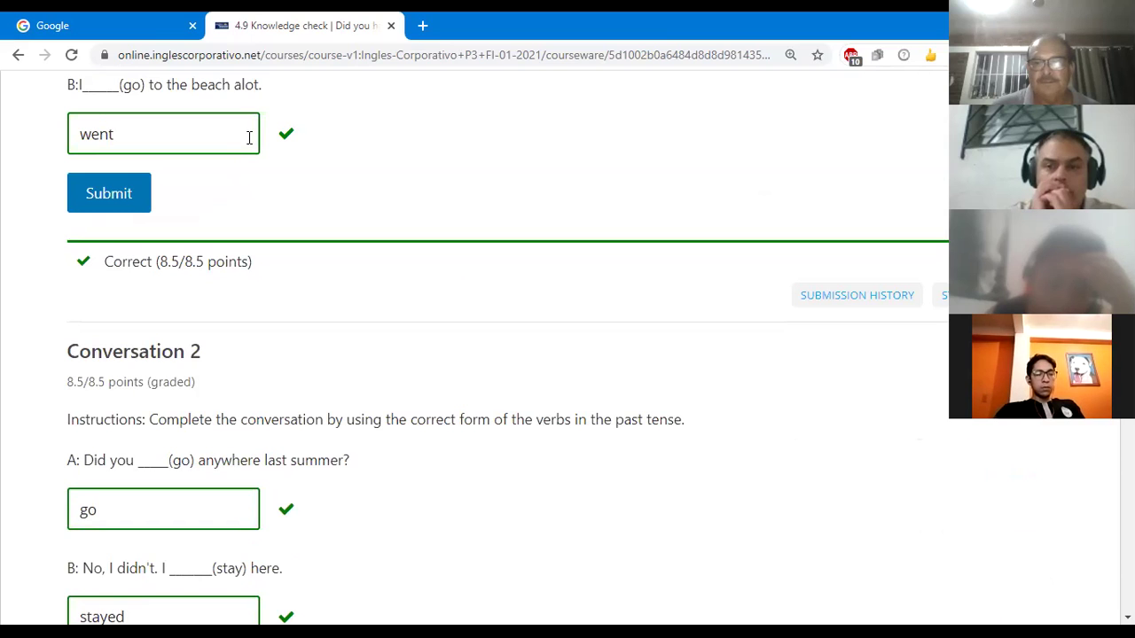
{"action": "scroll", "coordinate": [249, 138], "scroll_direction": "down", "scroll_amount": 7}
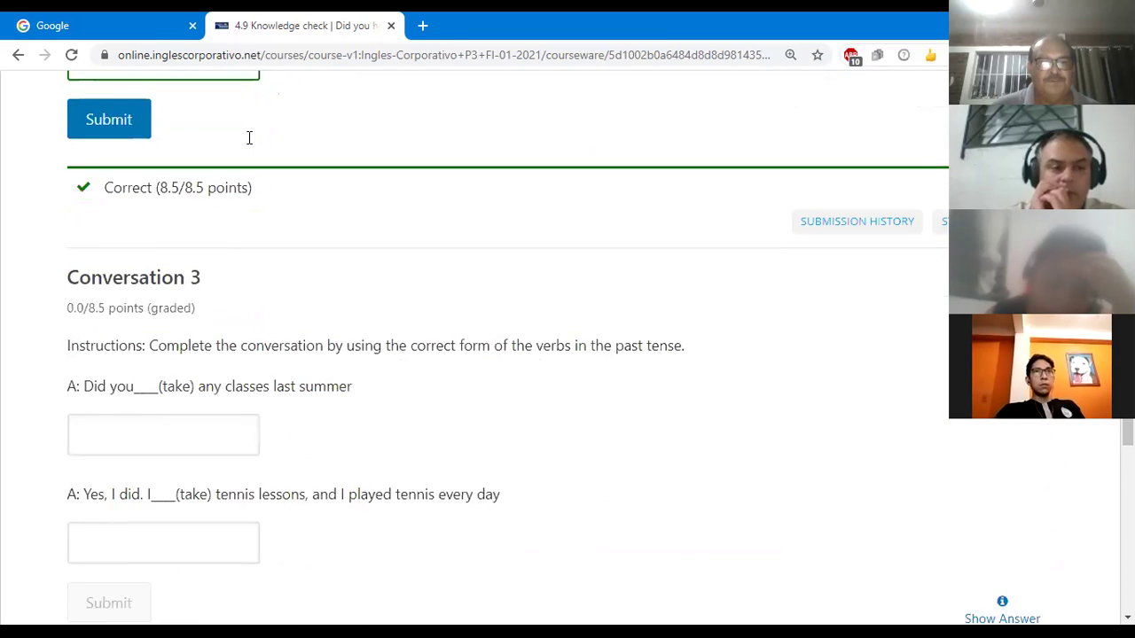
{"action": "scroll", "coordinate": [249, 138], "scroll_direction": "down", "scroll_amount": 2}
{"action": "scroll", "coordinate": [248, 136], "scroll_direction": "up", "scroll_amount": 2}
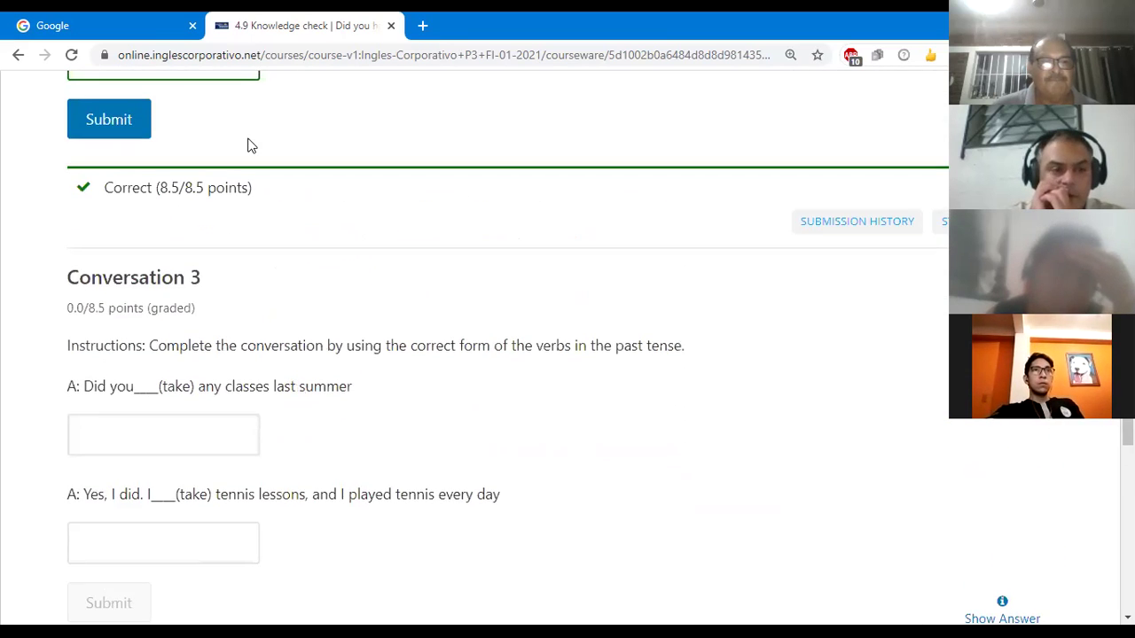
{"action": "scroll", "coordinate": [301, 211], "scroll_direction": "down", "scroll_amount": 1}
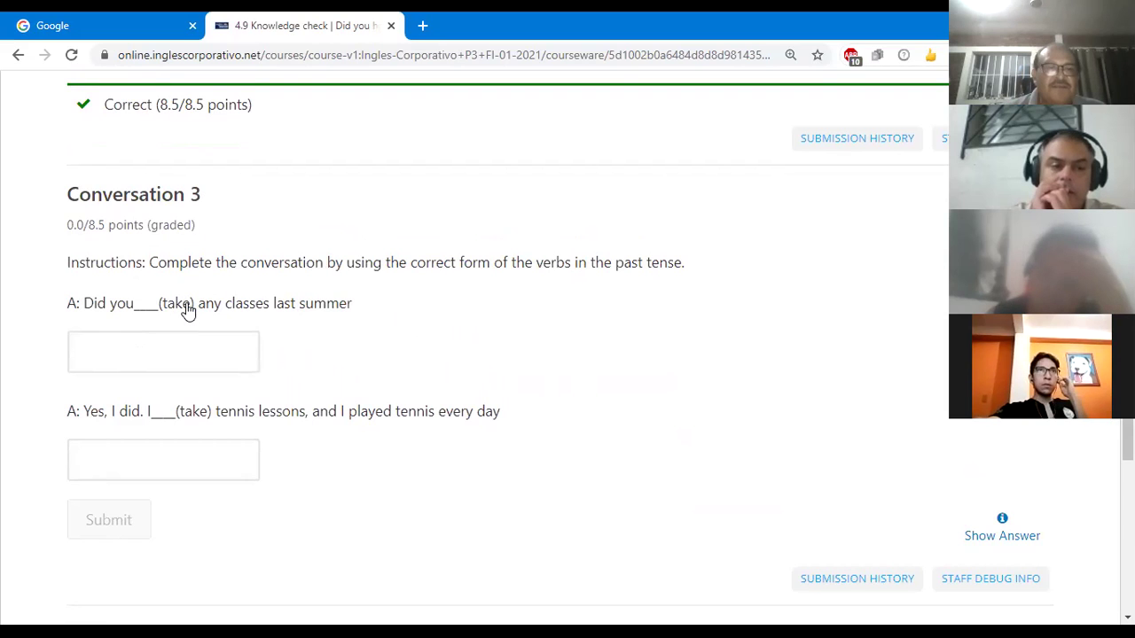
{"action": "left_click", "coordinate": [134, 348]}
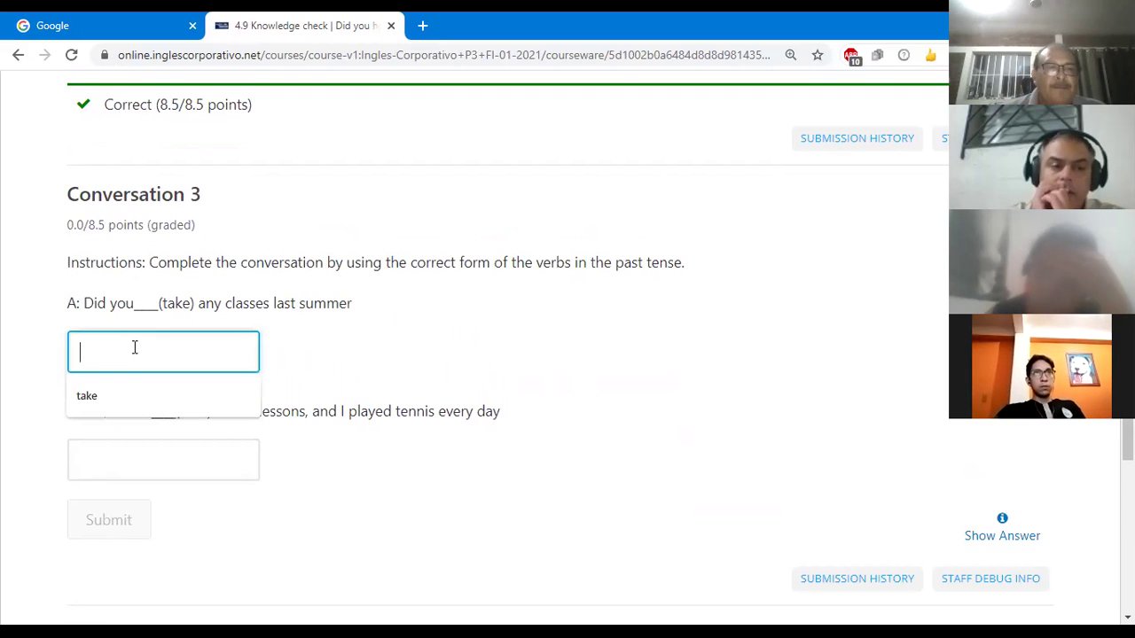
{"action": "left_click", "coordinate": [95, 394]}
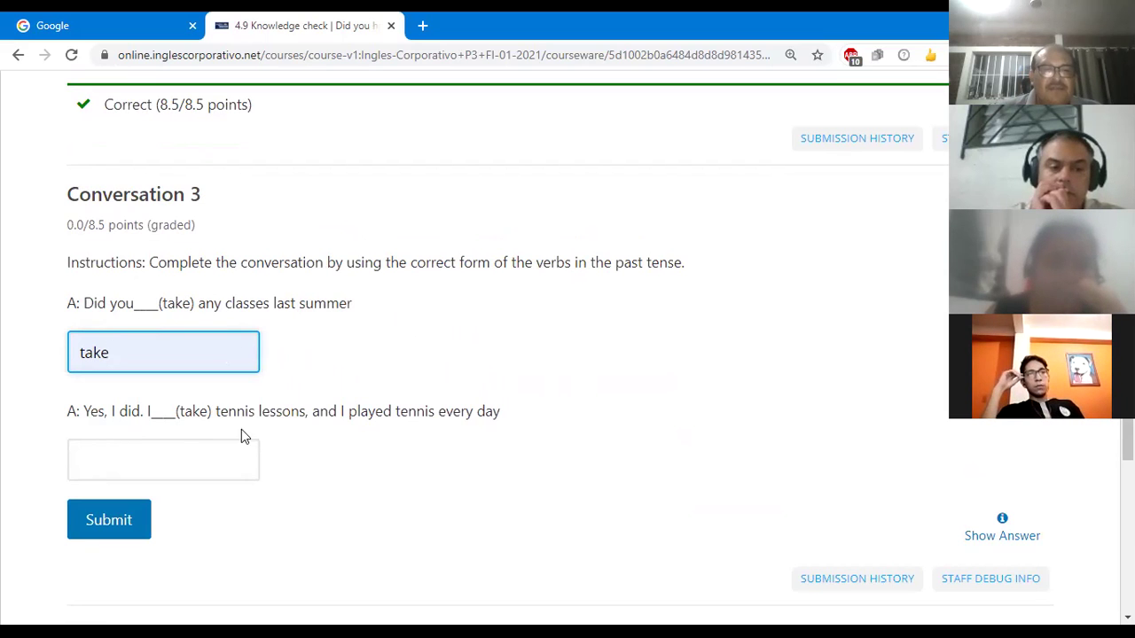
- Fill the tennis lessons blank of Conversation 3 with "took" and submit the answers
{"action": "left_click", "coordinate": [173, 463]}
{"action": "left_click", "coordinate": [104, 504]}
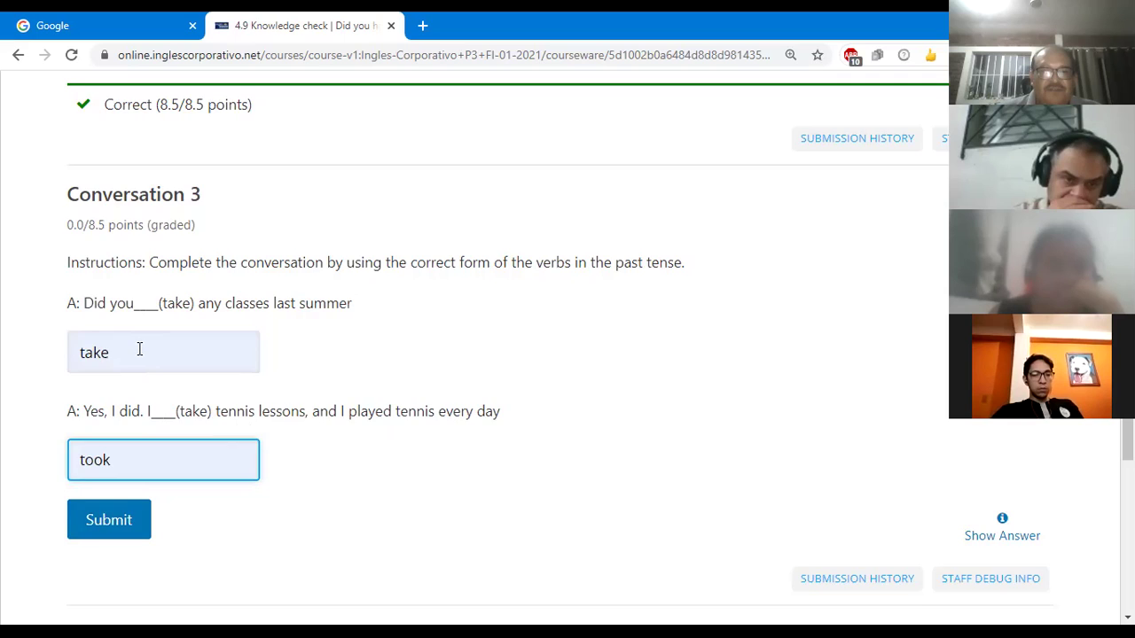
{"action": "scroll", "coordinate": [146, 391], "scroll_direction": "up", "scroll_amount": 2}
{"action": "scroll", "coordinate": [160, 443], "scroll_direction": "down", "scroll_amount": 3}
{"action": "left_click", "coordinate": [109, 448]}
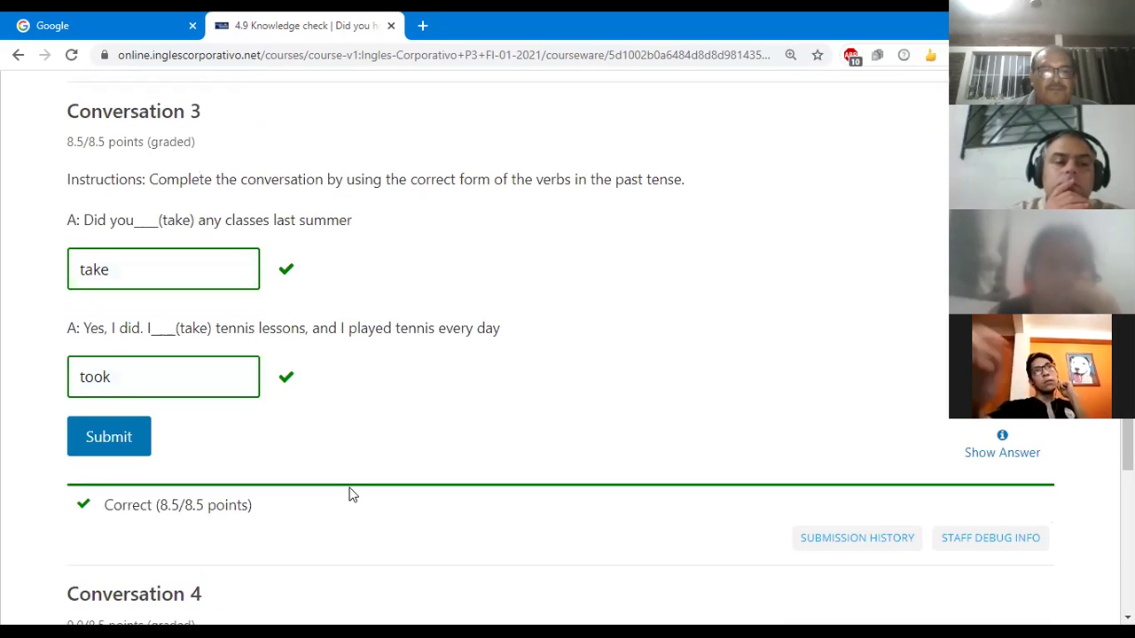
- Review the submitted sentences and answers of Conversations 1 and 2 from the start of the page
{"action": "scroll", "coordinate": [350, 494], "scroll_direction": "up", "scroll_amount": 5}
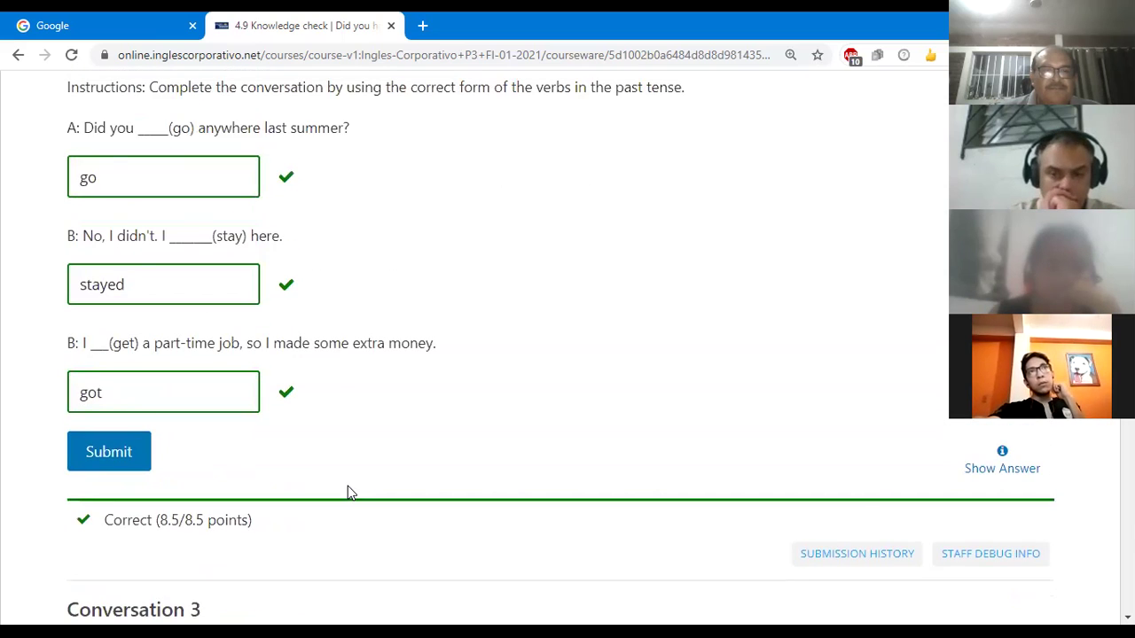
{"action": "scroll", "coordinate": [317, 452], "scroll_direction": "up", "scroll_amount": 8}
{"action": "scroll", "coordinate": [316, 451], "scroll_direction": "up", "scroll_amount": 1}
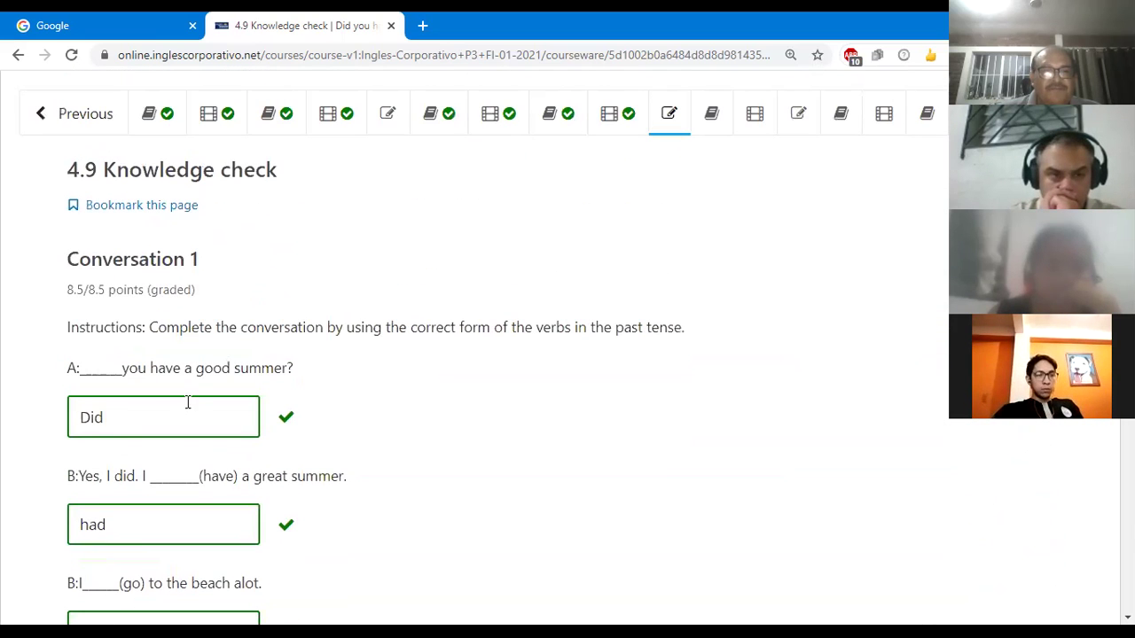
{"action": "scroll", "coordinate": [188, 383], "scroll_direction": "down", "scroll_amount": 2}
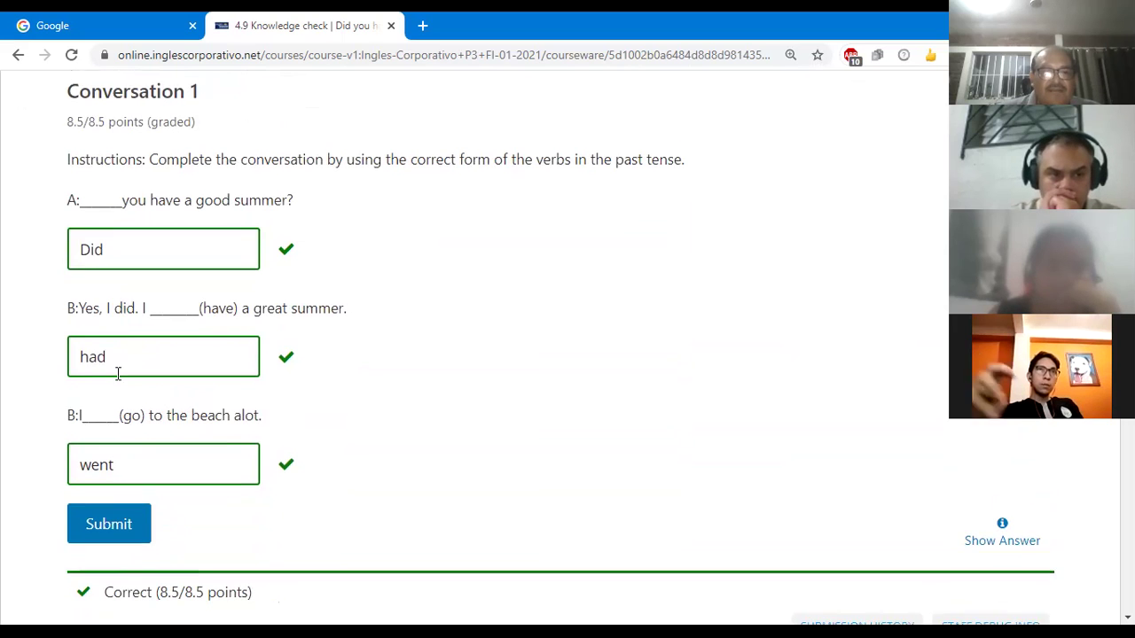
{"action": "scroll", "coordinate": [116, 372], "scroll_direction": "down", "scroll_amount": 3}
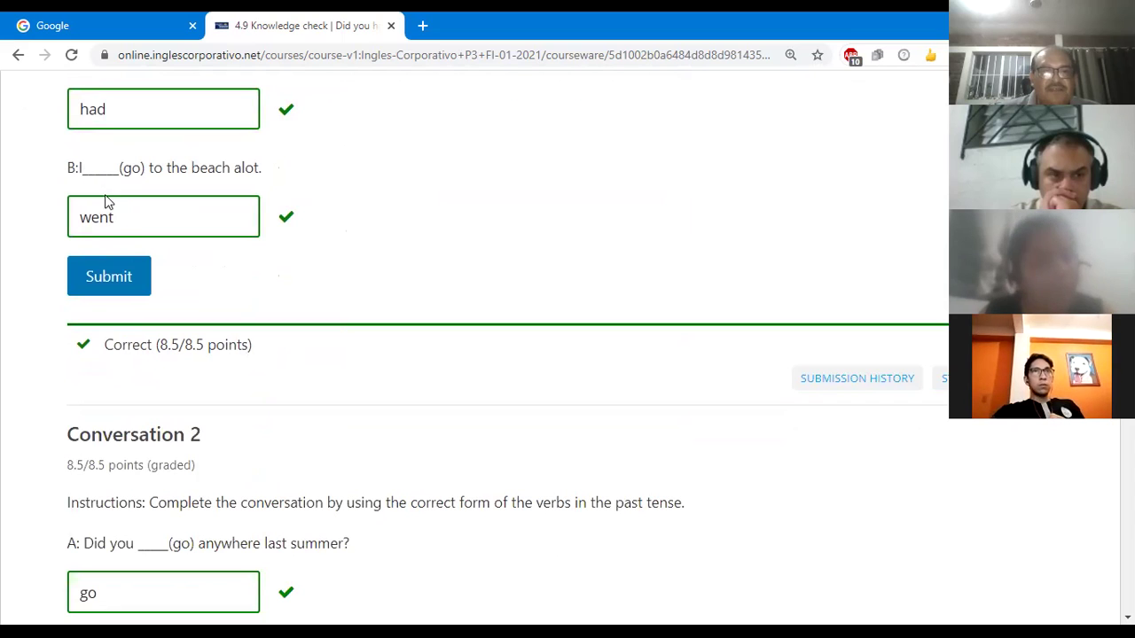
{"action": "scroll", "coordinate": [106, 229], "scroll_direction": "up", "scroll_amount": 1}
{"action": "scroll", "coordinate": [125, 283], "scroll_direction": "down", "scroll_amount": 1}
{"action": "scroll", "coordinate": [133, 305], "scroll_direction": "down", "scroll_amount": 1}
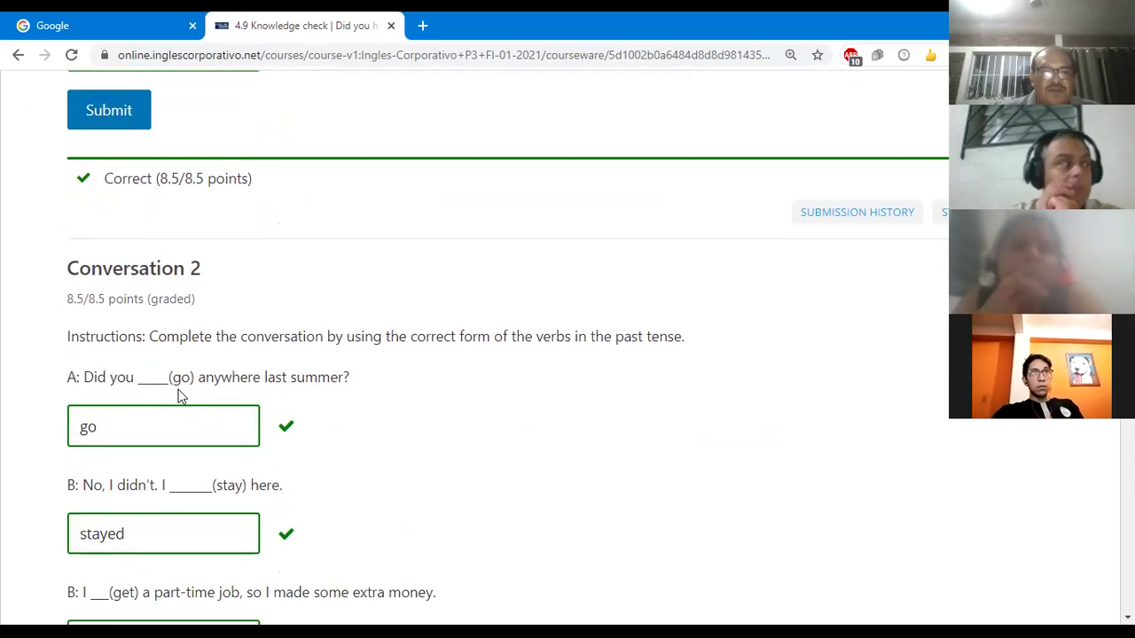
{"action": "scroll", "coordinate": [177, 392], "scroll_direction": "down", "scroll_amount": 1}
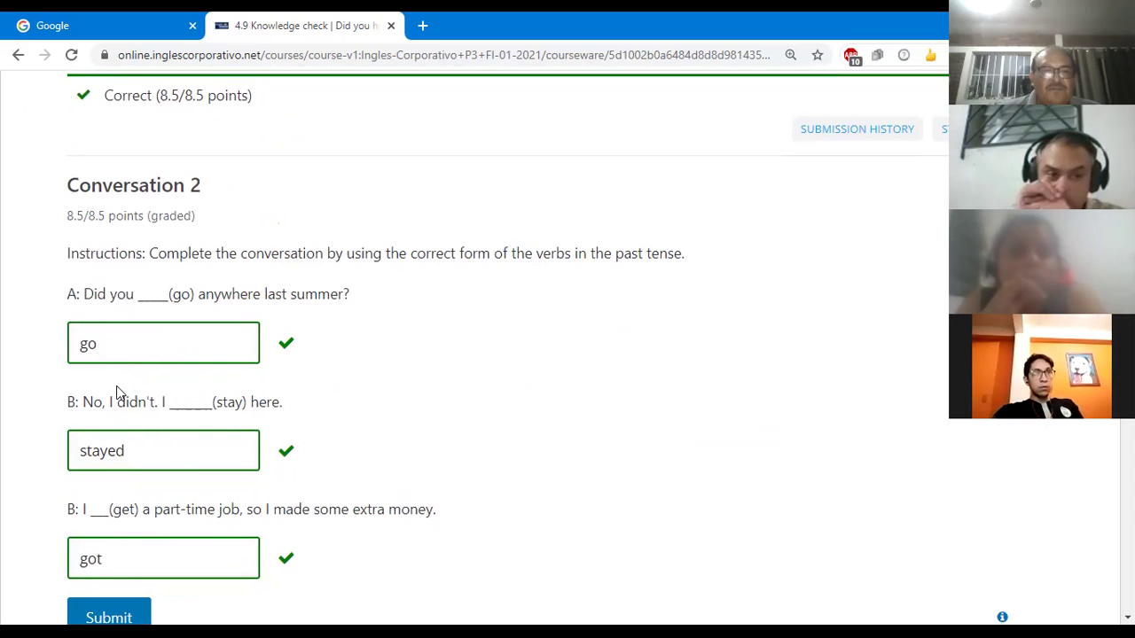
{"action": "scroll", "coordinate": [116, 393], "scroll_direction": "down", "scroll_amount": 1}
{"action": "scroll", "coordinate": [141, 368], "scroll_direction": "down", "scroll_amount": 2}
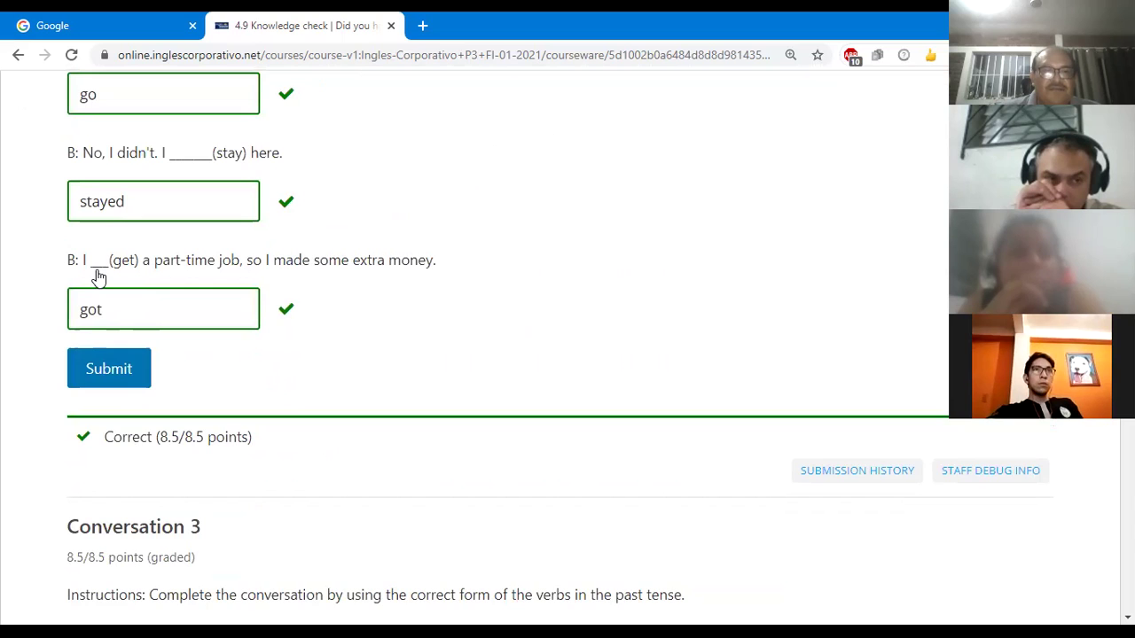
- Fill the first two blanks of Conversation 4 with "speak" and "read"
{"action": "scroll", "coordinate": [98, 278], "scroll_direction": "down", "scroll_amount": 5}
{"action": "scroll", "coordinate": [99, 275], "scroll_direction": "down", "scroll_amount": 6}
{"action": "scroll", "coordinate": [99, 269], "scroll_direction": "down", "scroll_amount": 3}
{"action": "scroll", "coordinate": [100, 268], "scroll_direction": "up", "scroll_amount": 5}
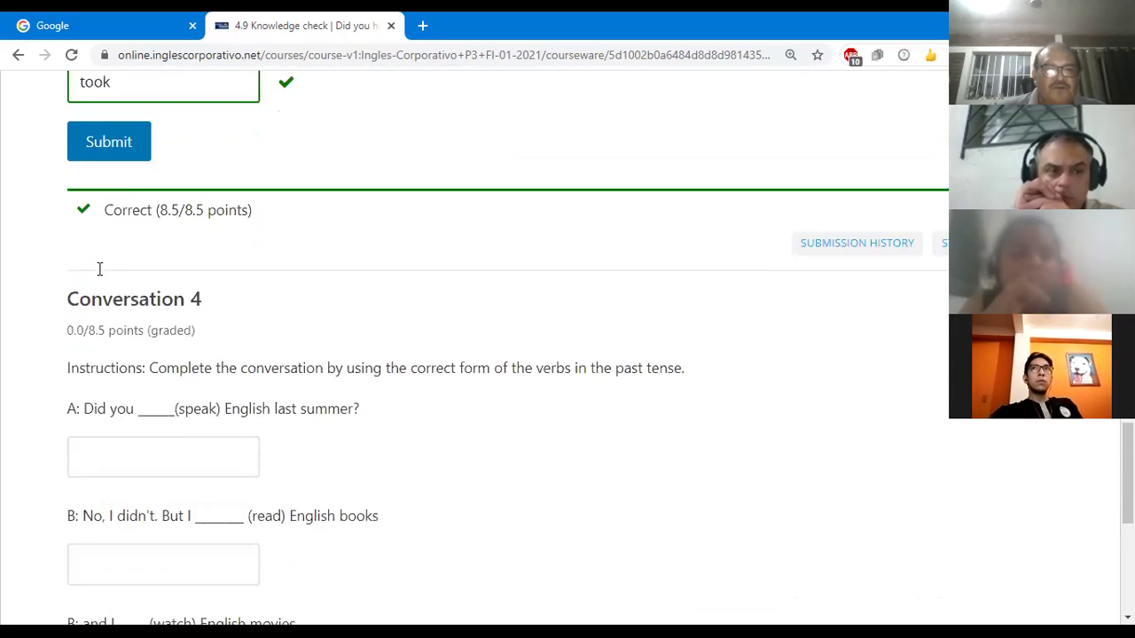
{"action": "scroll", "coordinate": [100, 270], "scroll_direction": "down", "scroll_amount": 1}
{"action": "scroll", "coordinate": [113, 280], "scroll_direction": "down", "scroll_amount": 1}
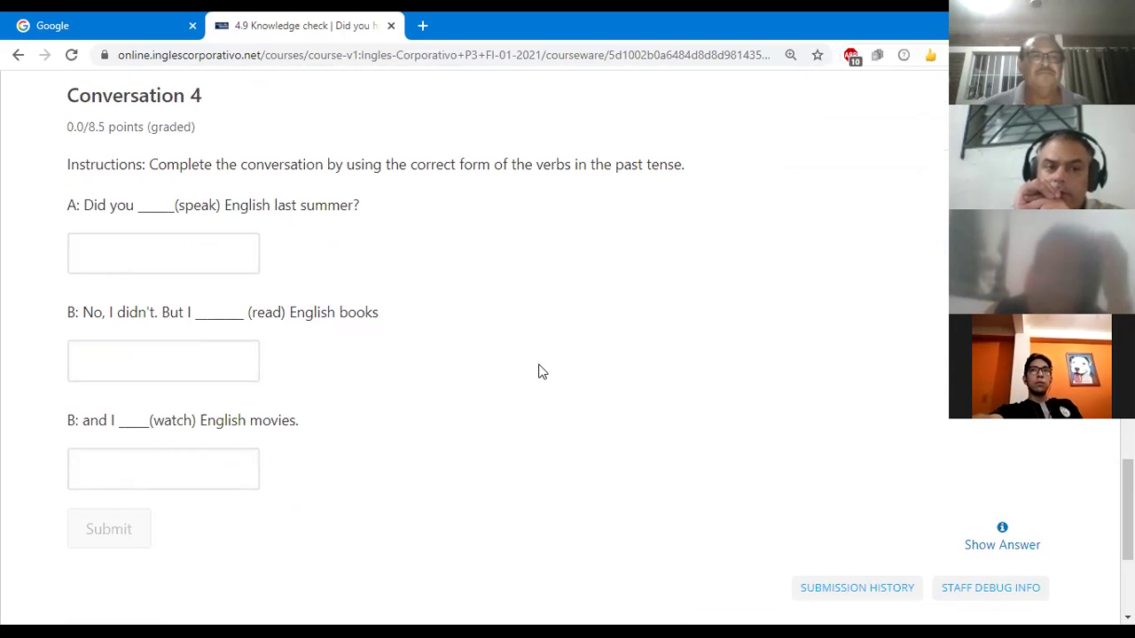
{"action": "left_click", "coordinate": [161, 258]}
{"action": "left_click", "coordinate": [108, 295]}
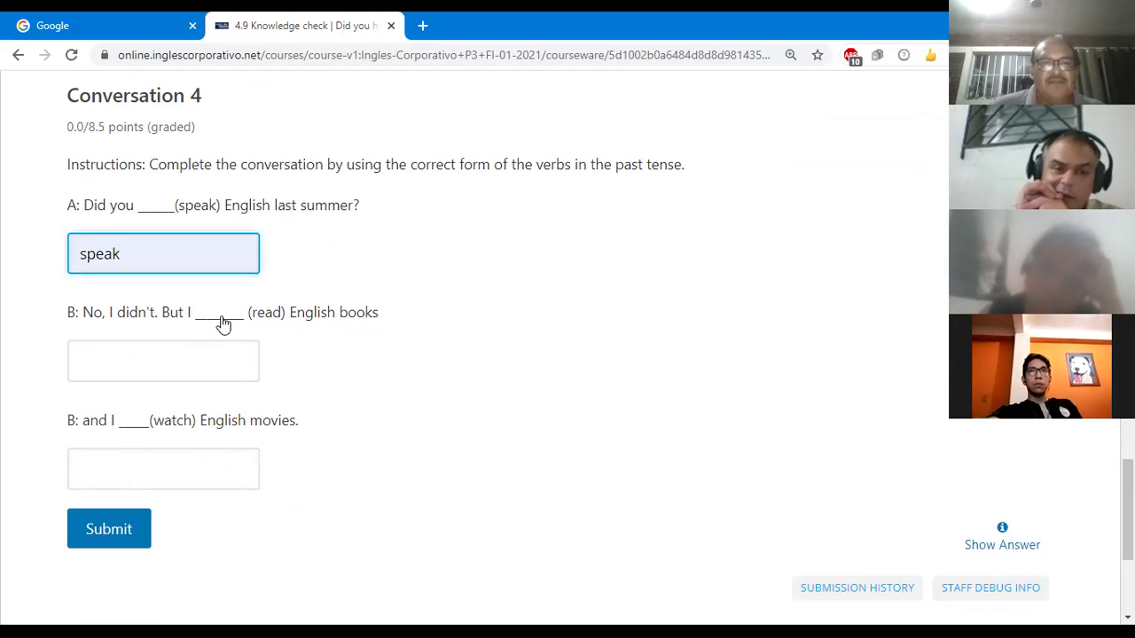
{"action": "left_click", "coordinate": [155, 367]}
{"action": "left_click", "coordinate": [118, 400]}
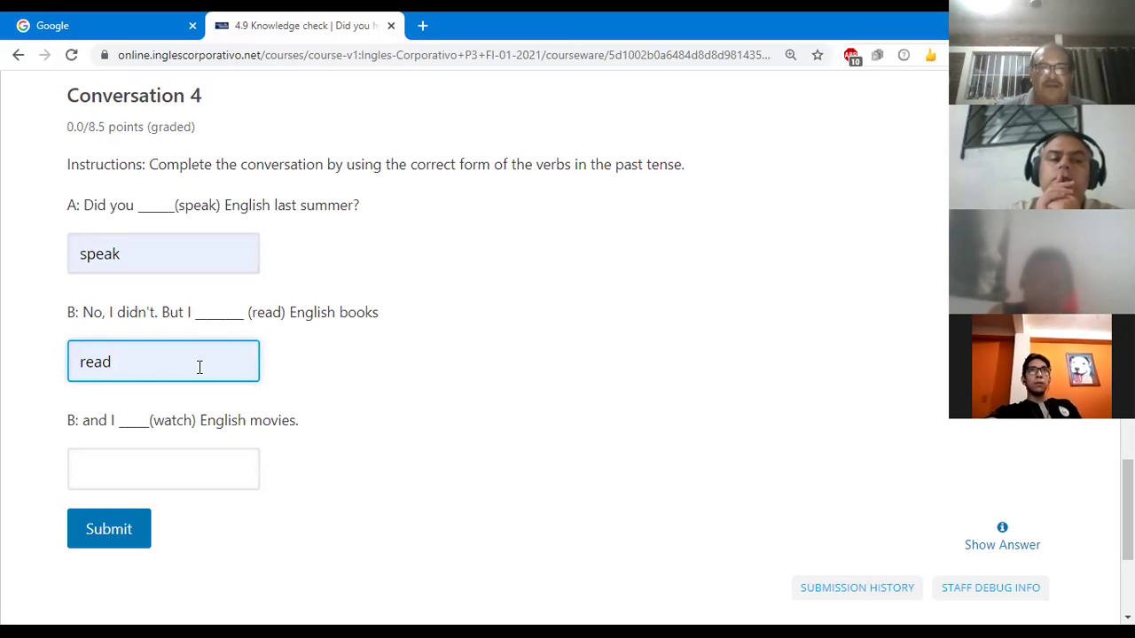
- Fill the English movies blank of Conversation 4 with "watched" and submit the answers
{"action": "scroll", "coordinate": [225, 357], "scroll_direction": "down", "scroll_amount": 3}
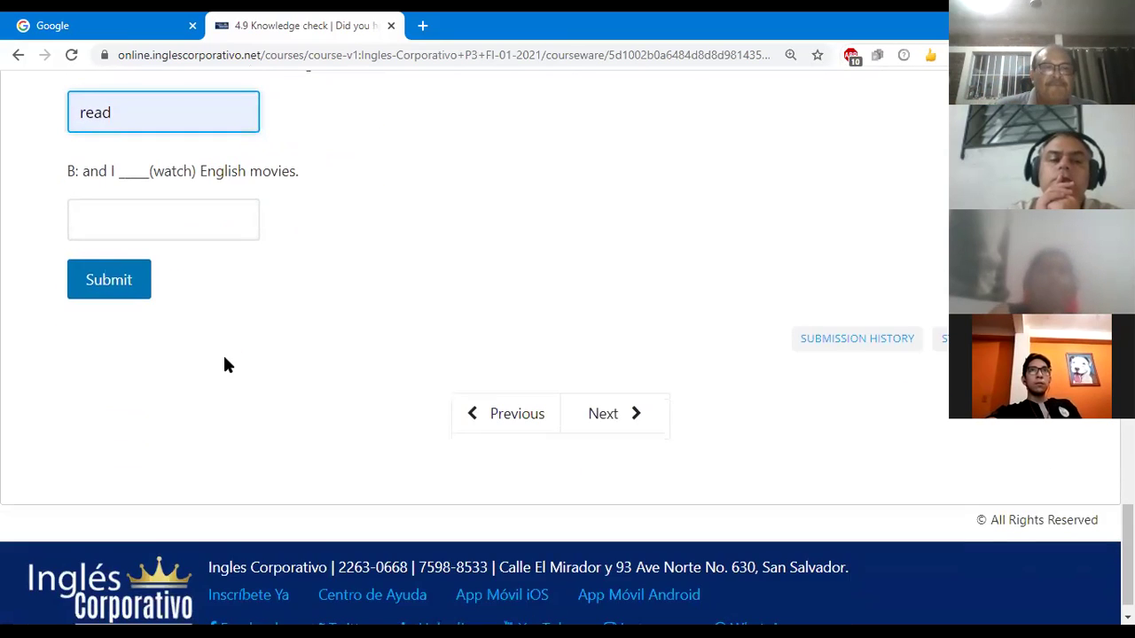
{"action": "scroll", "coordinate": [224, 364], "scroll_direction": "up", "scroll_amount": 2}
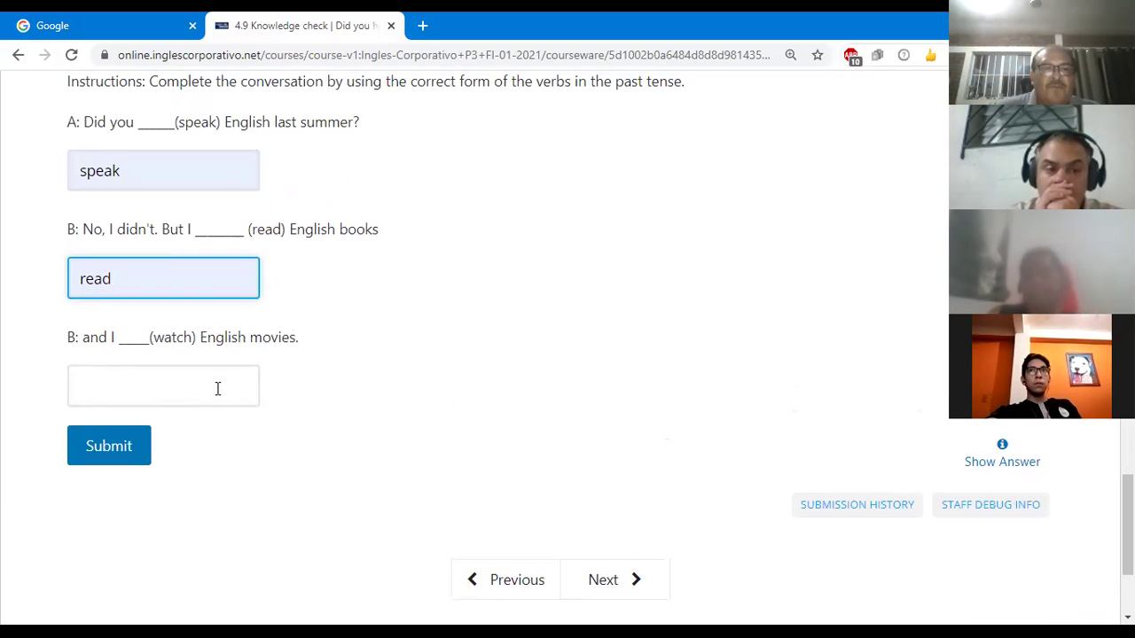
{"action": "left_click", "coordinate": [136, 387]}
{"action": "left_click", "coordinate": [146, 433]}
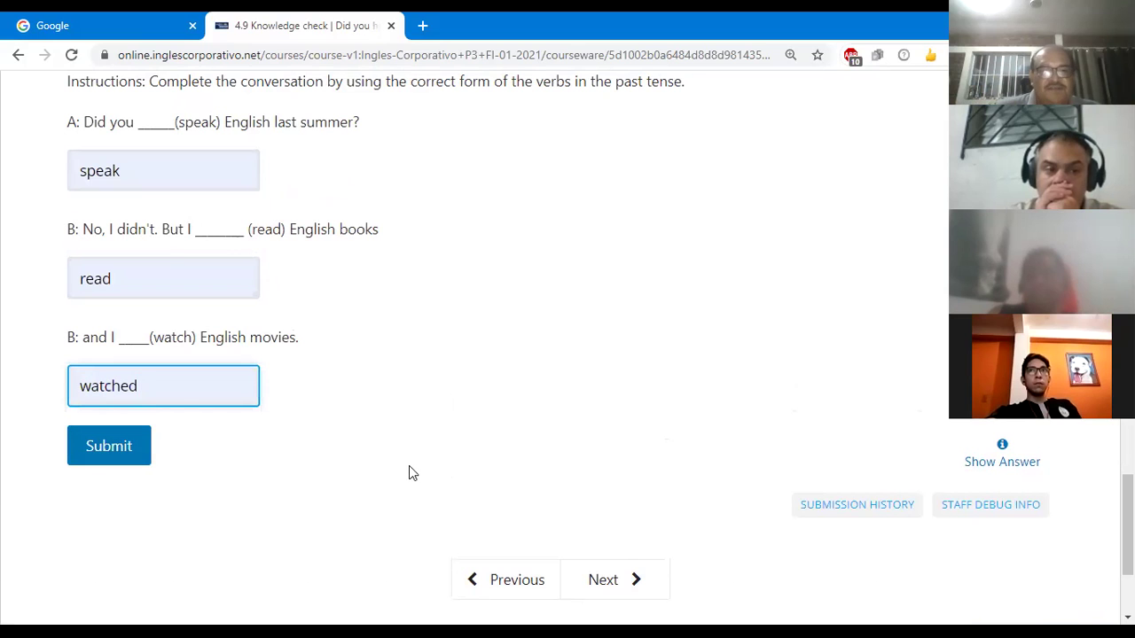
{"action": "scroll", "coordinate": [417, 474], "scroll_direction": "up", "scroll_amount": 2}
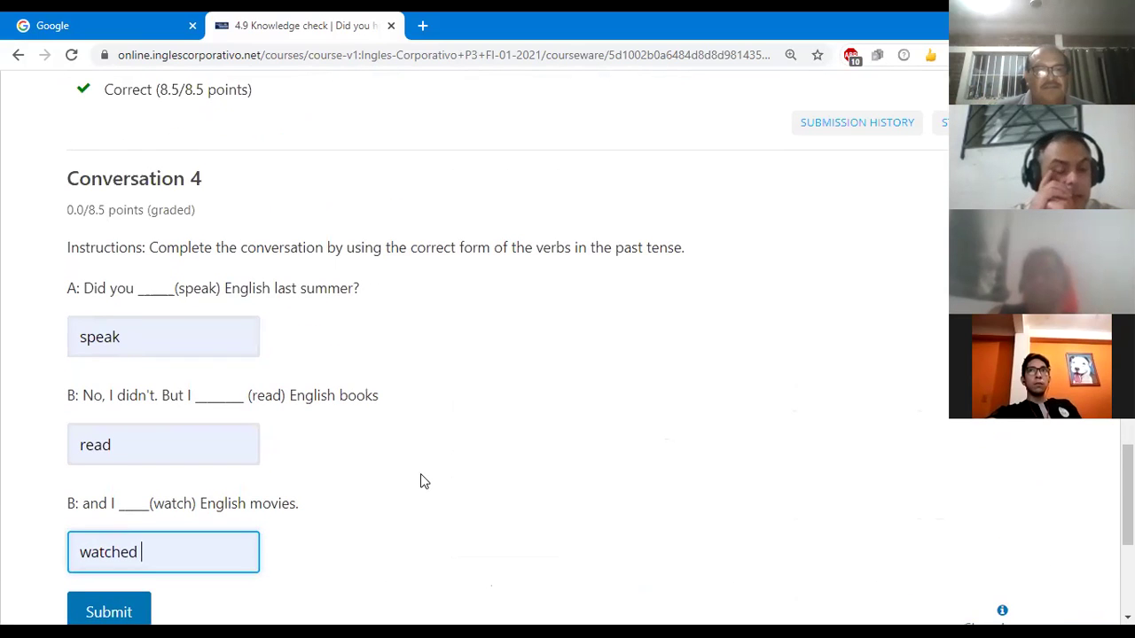
{"action": "scroll", "coordinate": [422, 481], "scroll_direction": "down", "scroll_amount": 1}
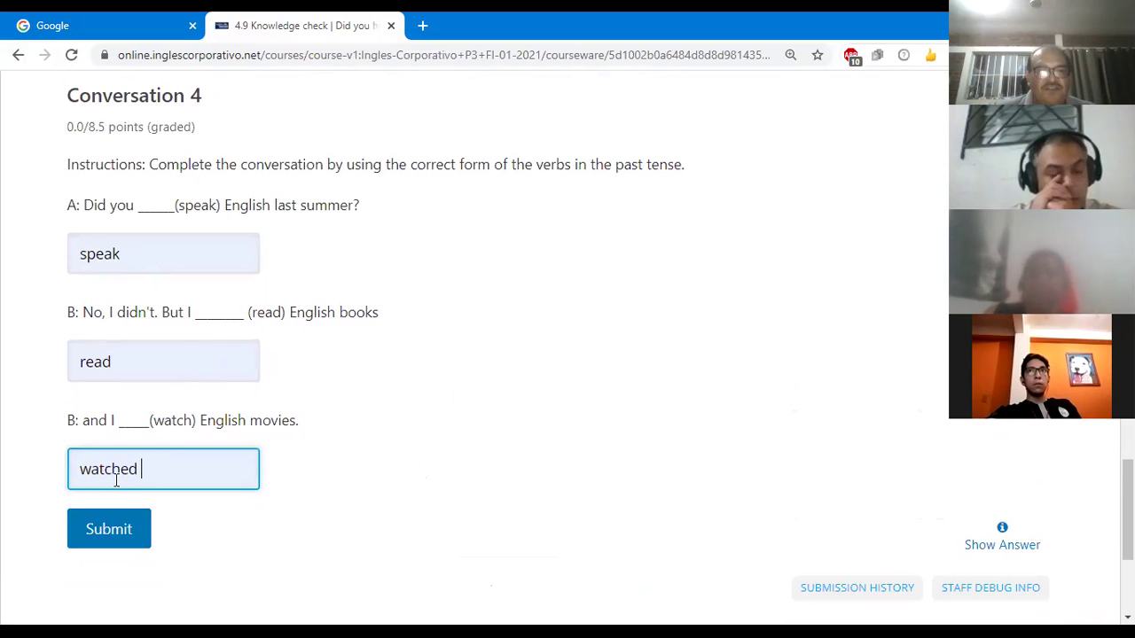
{"action": "left_click", "coordinate": [109, 546]}
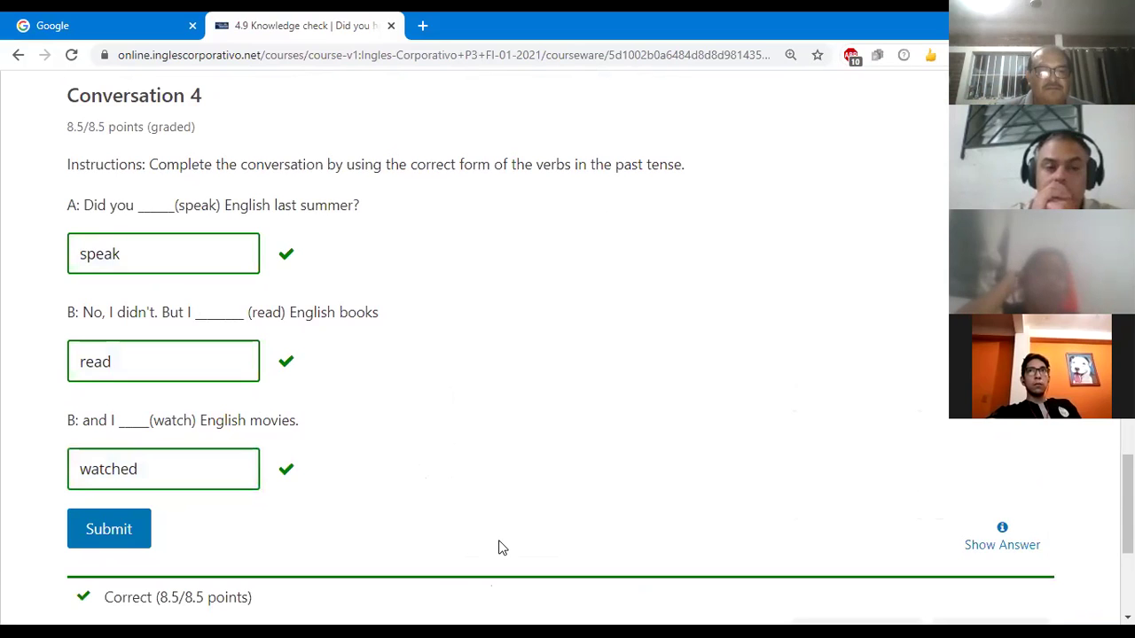
- Look back over the submitted answers of all four conversations in the knowledge check
{"action": "scroll", "coordinate": [500, 547], "scroll_direction": "down", "scroll_amount": 3}
{"action": "scroll", "coordinate": [500, 547], "scroll_direction": "up", "scroll_amount": 8}
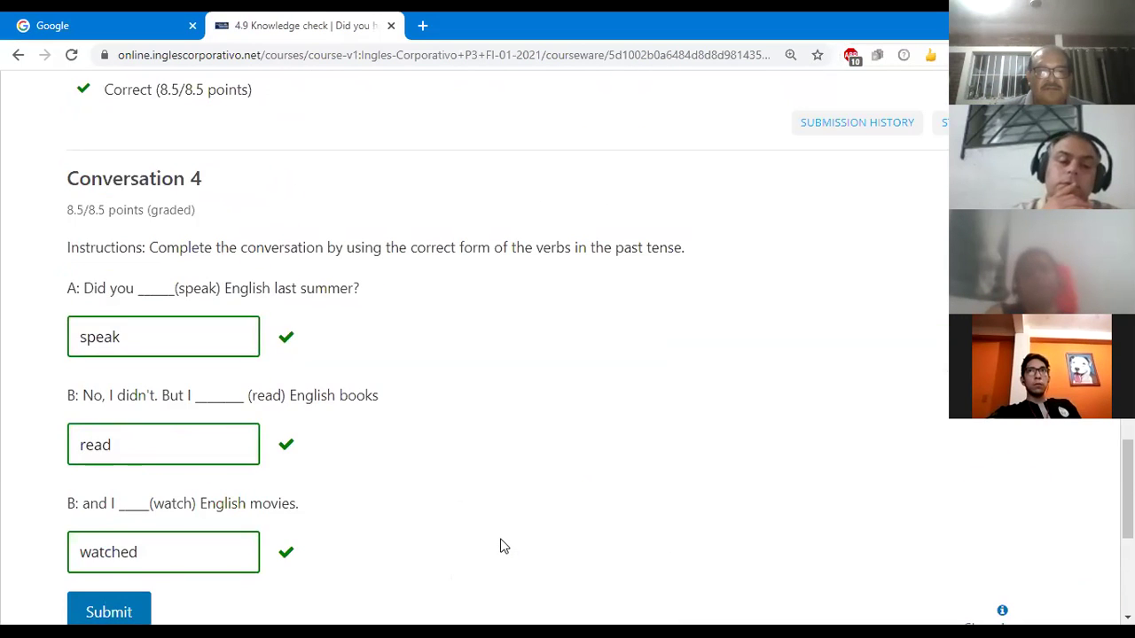
{"action": "scroll", "coordinate": [500, 547], "scroll_direction": "up", "scroll_amount": 7}
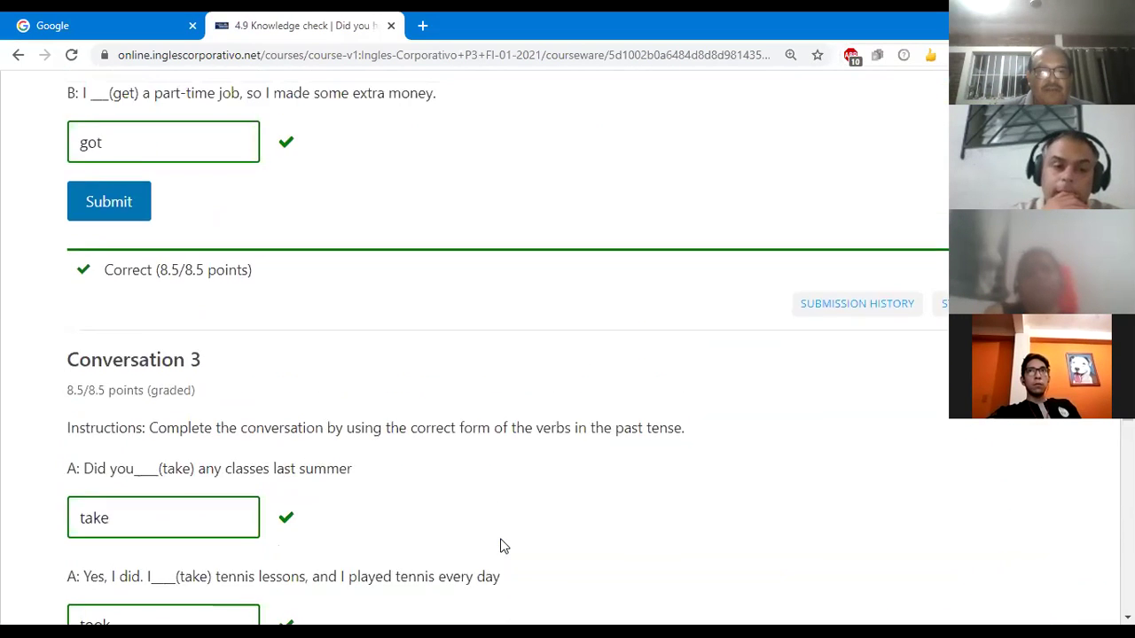
{"action": "scroll", "coordinate": [500, 547], "scroll_direction": "up", "scroll_amount": 4}
{"action": "scroll", "coordinate": [500, 547], "scroll_direction": "up", "scroll_amount": 6}
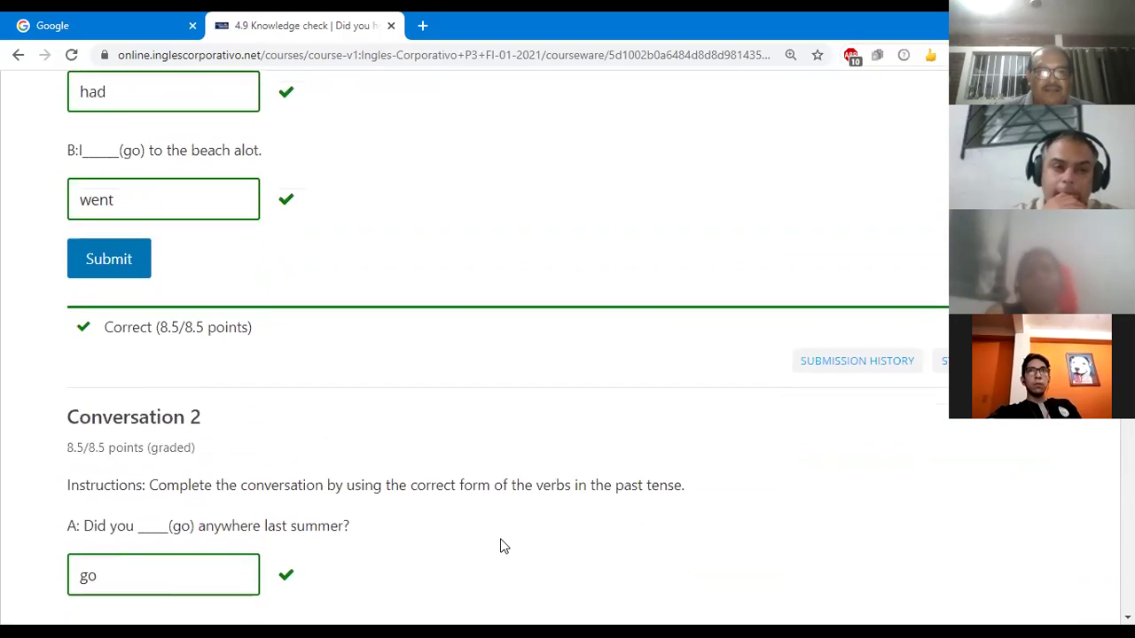
{"action": "scroll", "coordinate": [500, 547], "scroll_direction": "up", "scroll_amount": 1}
{"action": "scroll", "coordinate": [501, 547], "scroll_direction": "down", "scroll_amount": 3}
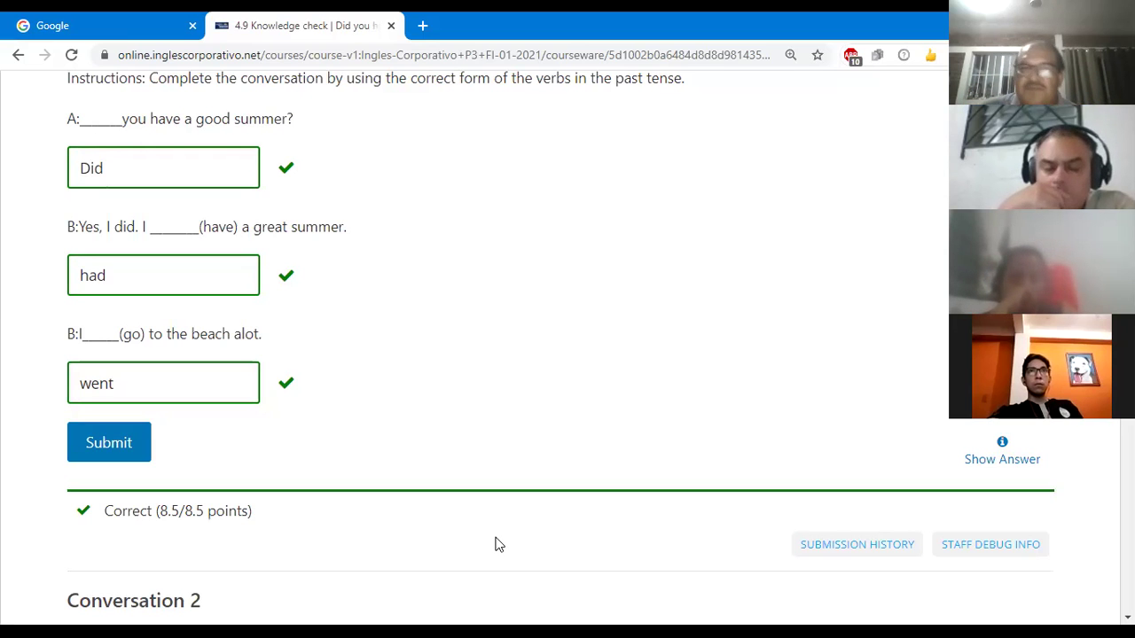
{"action": "scroll", "coordinate": [376, 332], "scroll_direction": "down", "scroll_amount": 7}
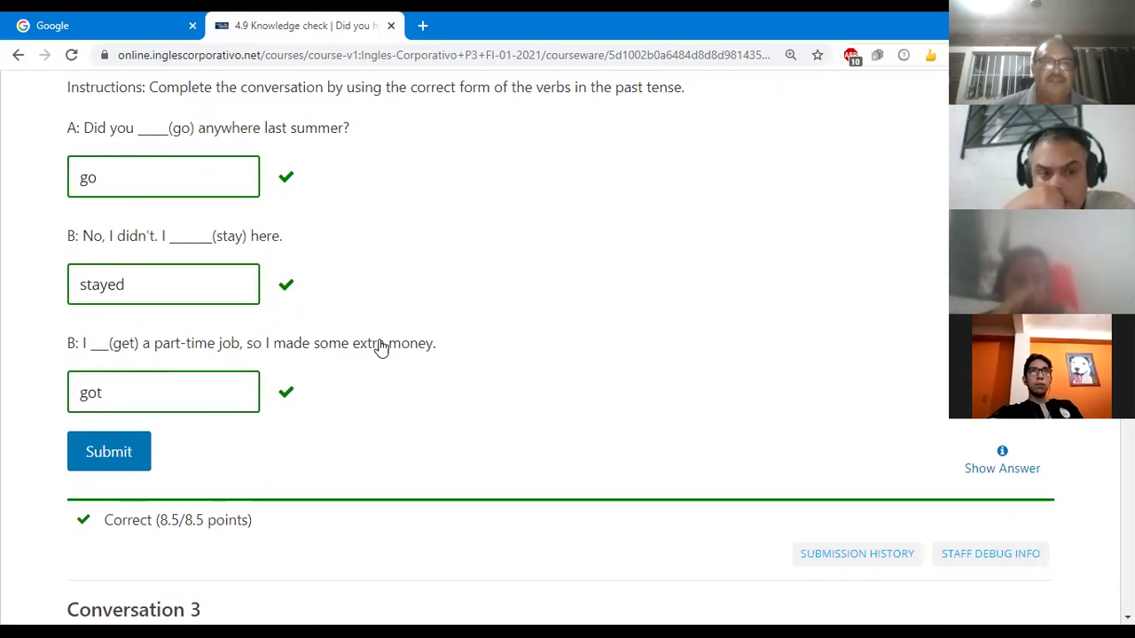
{"action": "scroll", "coordinate": [481, 246], "scroll_direction": "up", "scroll_amount": 6}
{"action": "scroll", "coordinate": [481, 246], "scroll_direction": "up", "scroll_amount": 6}
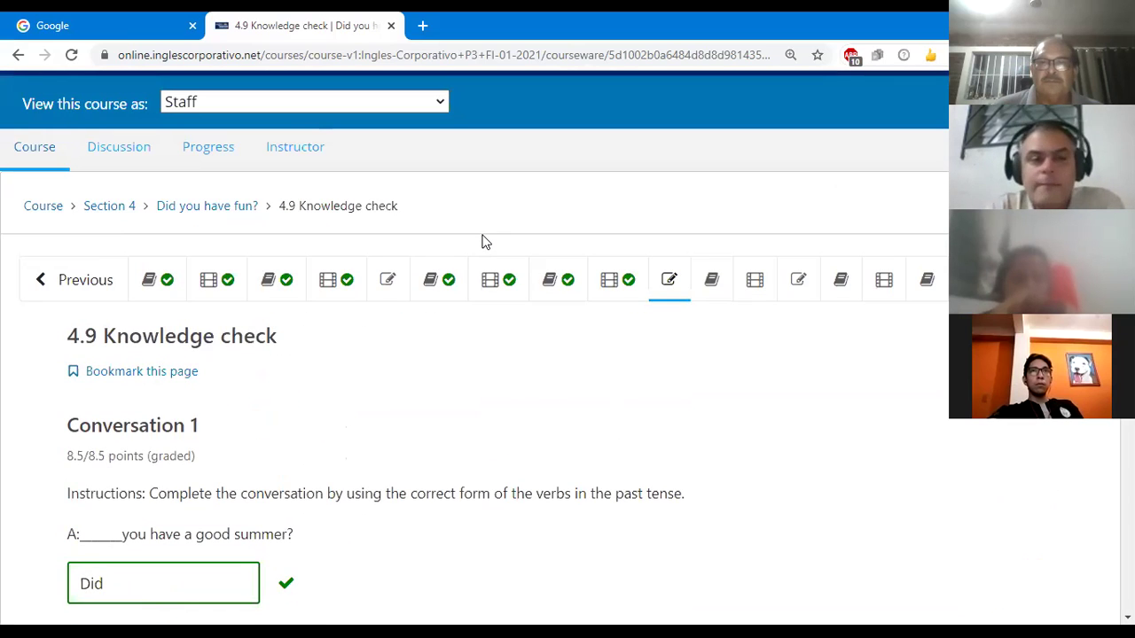
- Open the 4.10 Lesson objective unit and highlight the phrase "simple past yes / no questions" in the English text
{"action": "left_click", "coordinate": [711, 285]}
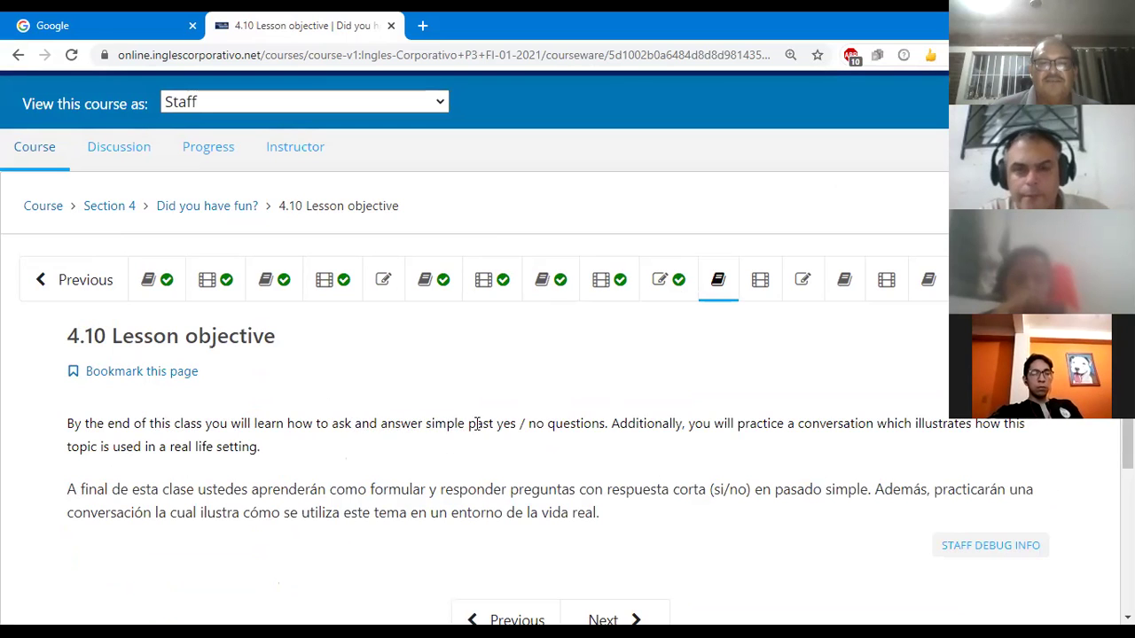
{"action": "left_click_drag", "start_coordinate": [427, 422], "coordinate": [609, 421]}
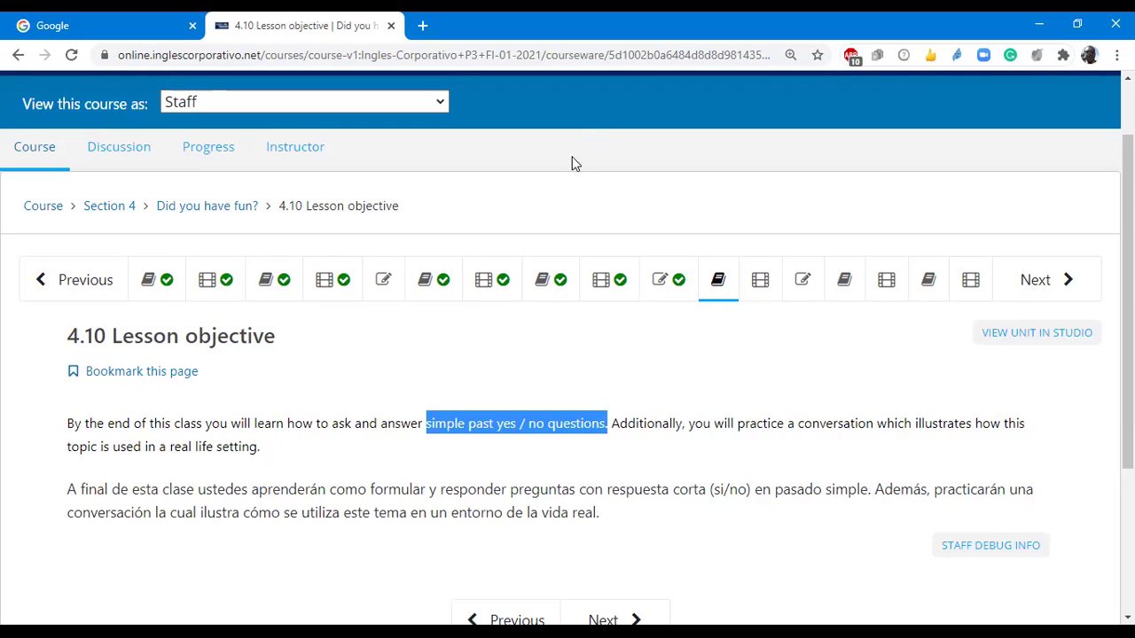
- Open the 4.11 Simple past yes/no questions unit and start its lesson video in full screen
{"action": "left_click", "coordinate": [760, 288]}
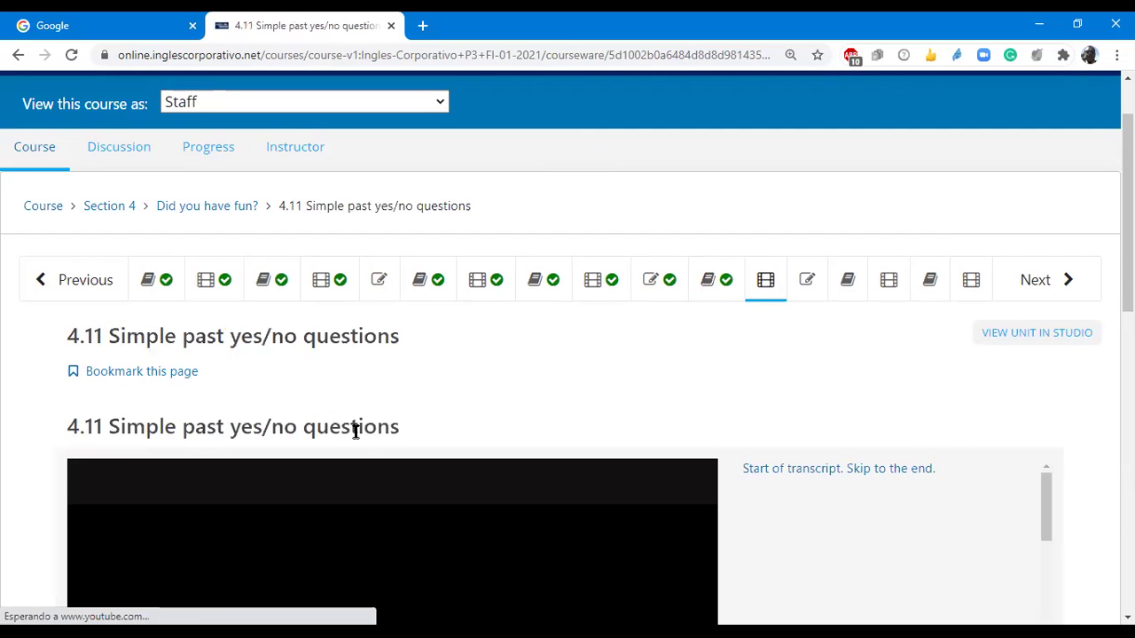
{"action": "scroll", "coordinate": [354, 435], "scroll_direction": "down", "scroll_amount": 5}
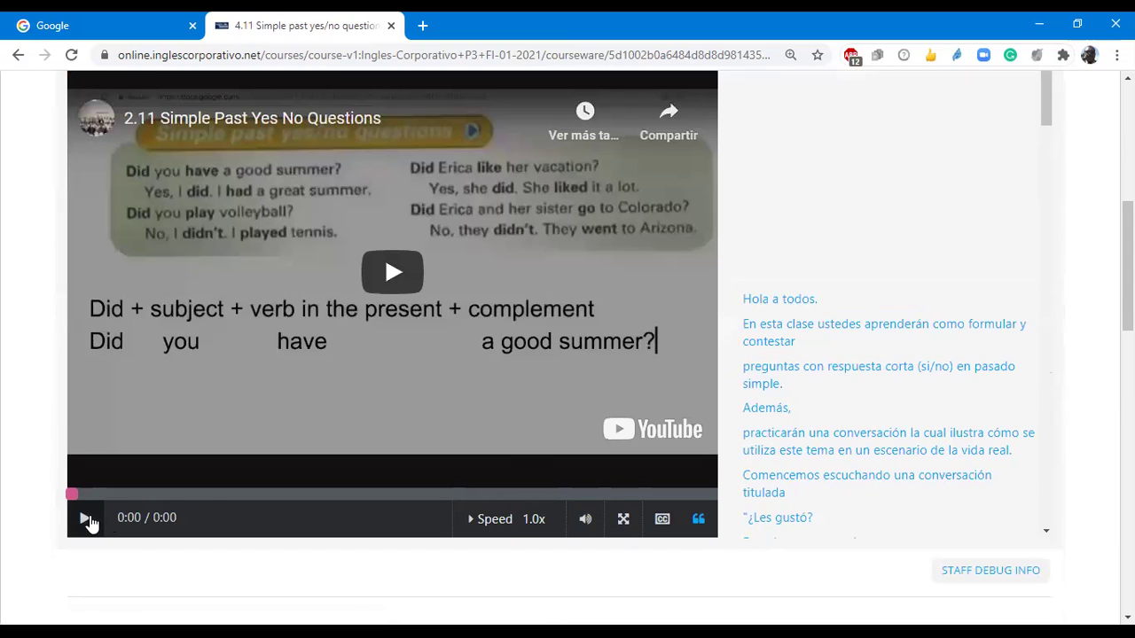
{"action": "left_click", "coordinate": [624, 522]}
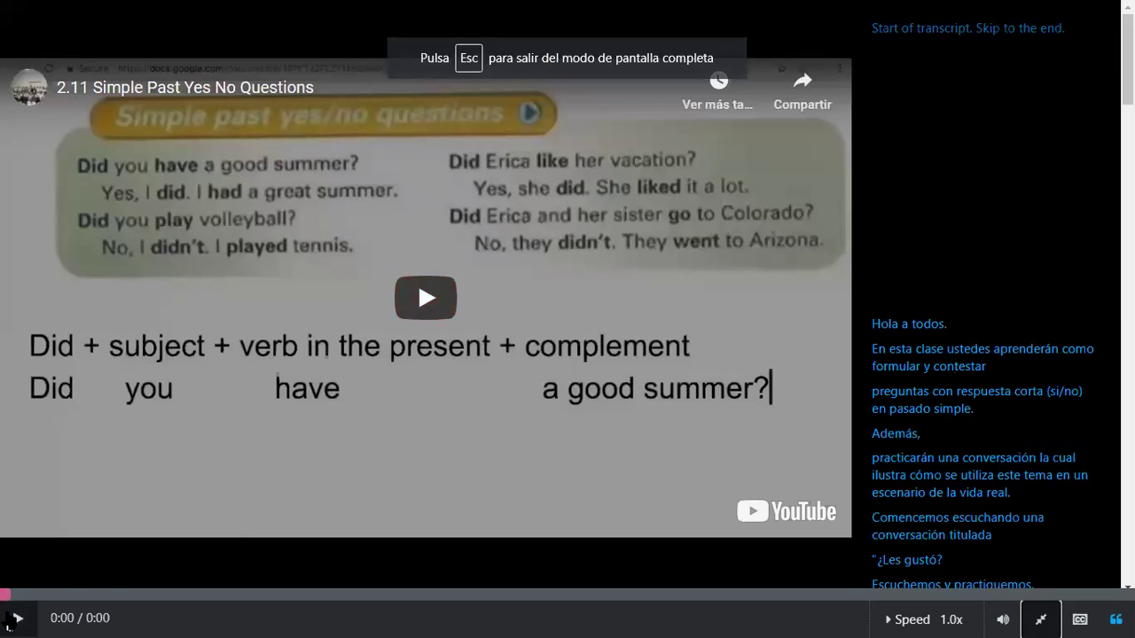
{"action": "left_click", "coordinate": [14, 619]}
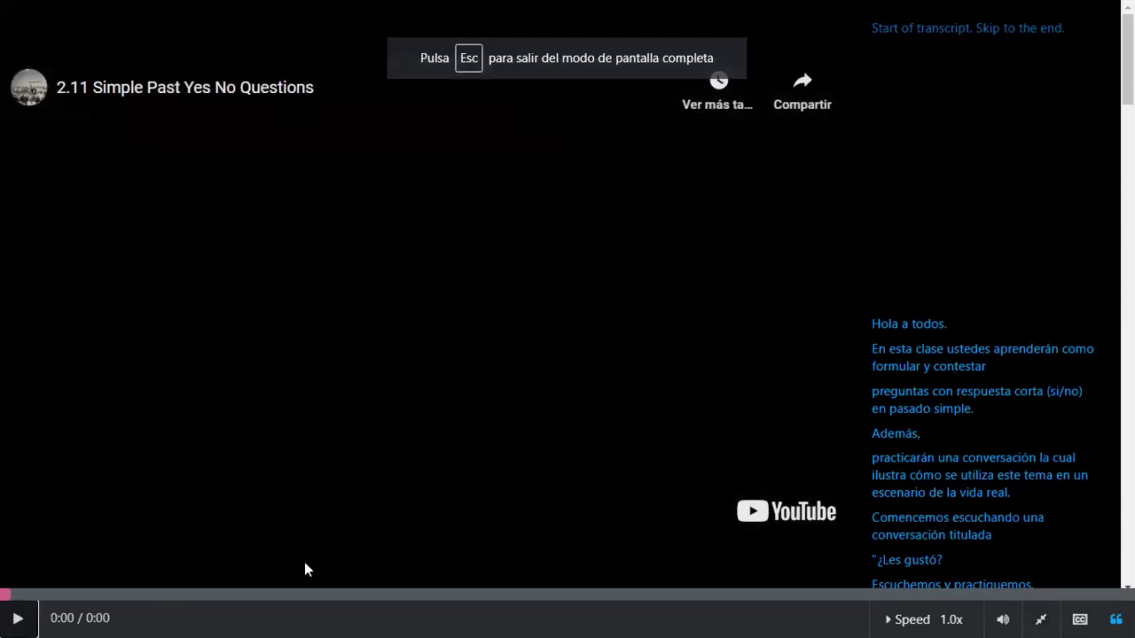